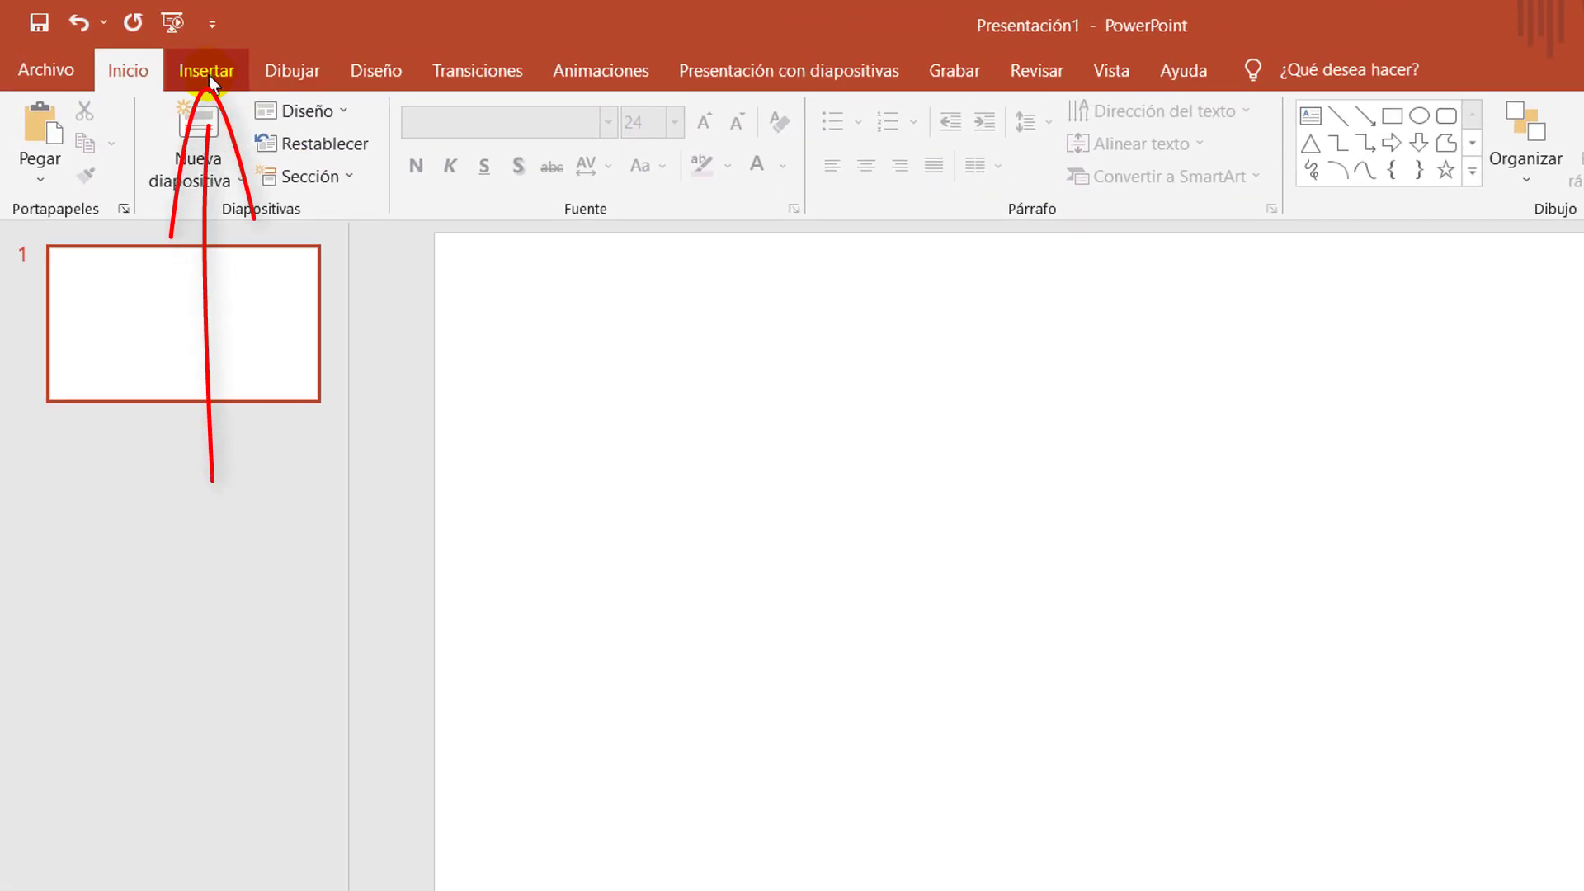
Step: Insert the beautiful-woman sofa photo from the girls folder onto the slide
{"action": "left_click", "coordinate": [209, 74]}
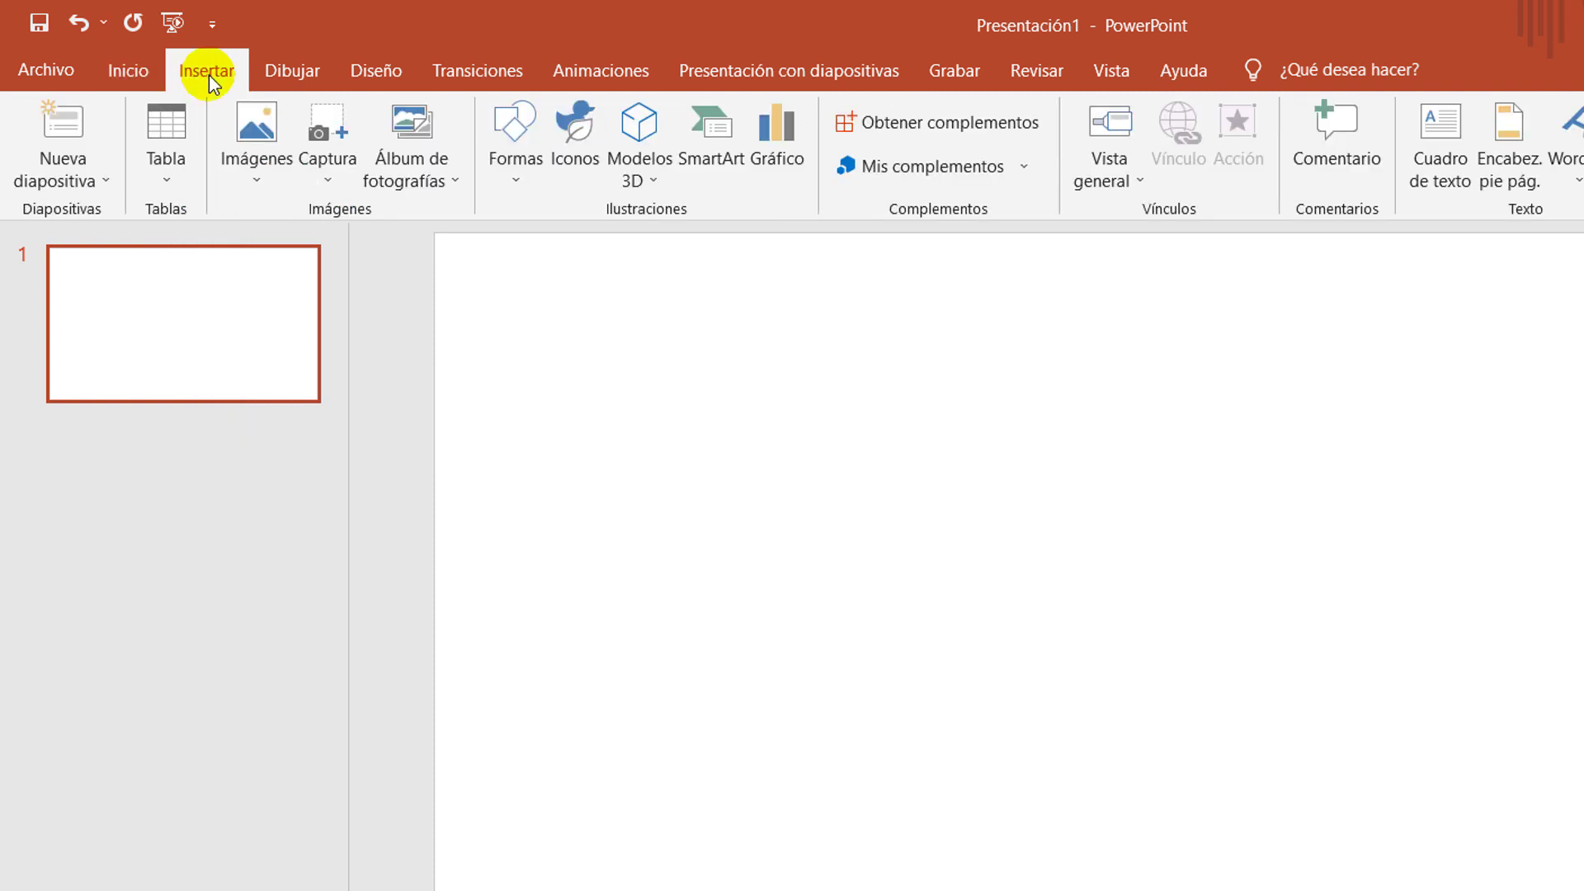
{"action": "left_click", "coordinate": [255, 157]}
{"action": "left_click", "coordinate": [259, 160]}
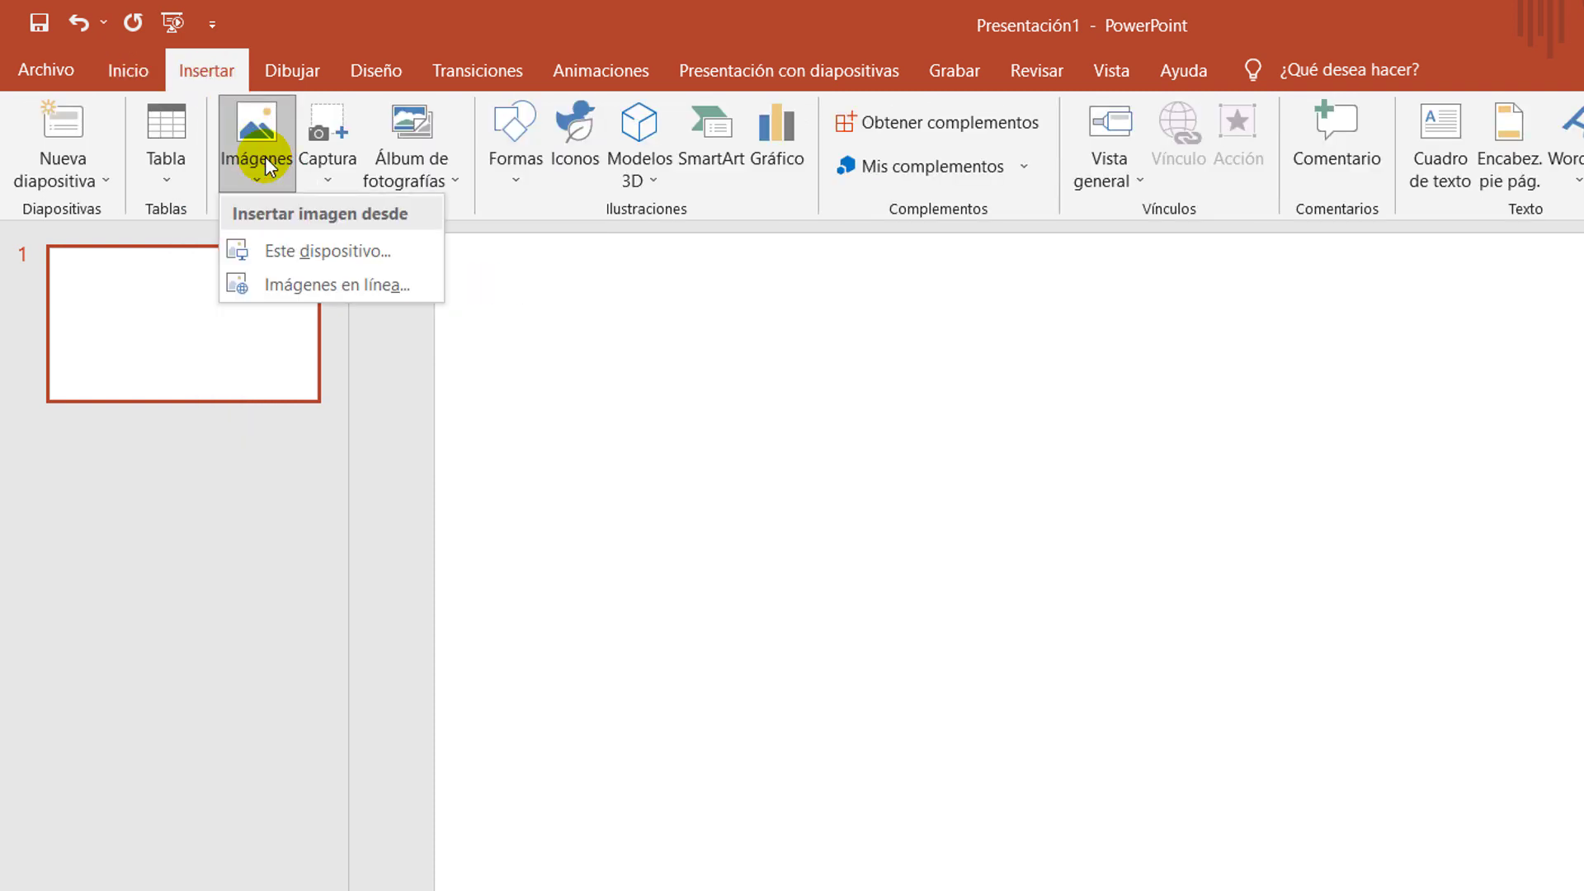
{"action": "left_click", "coordinate": [339, 255]}
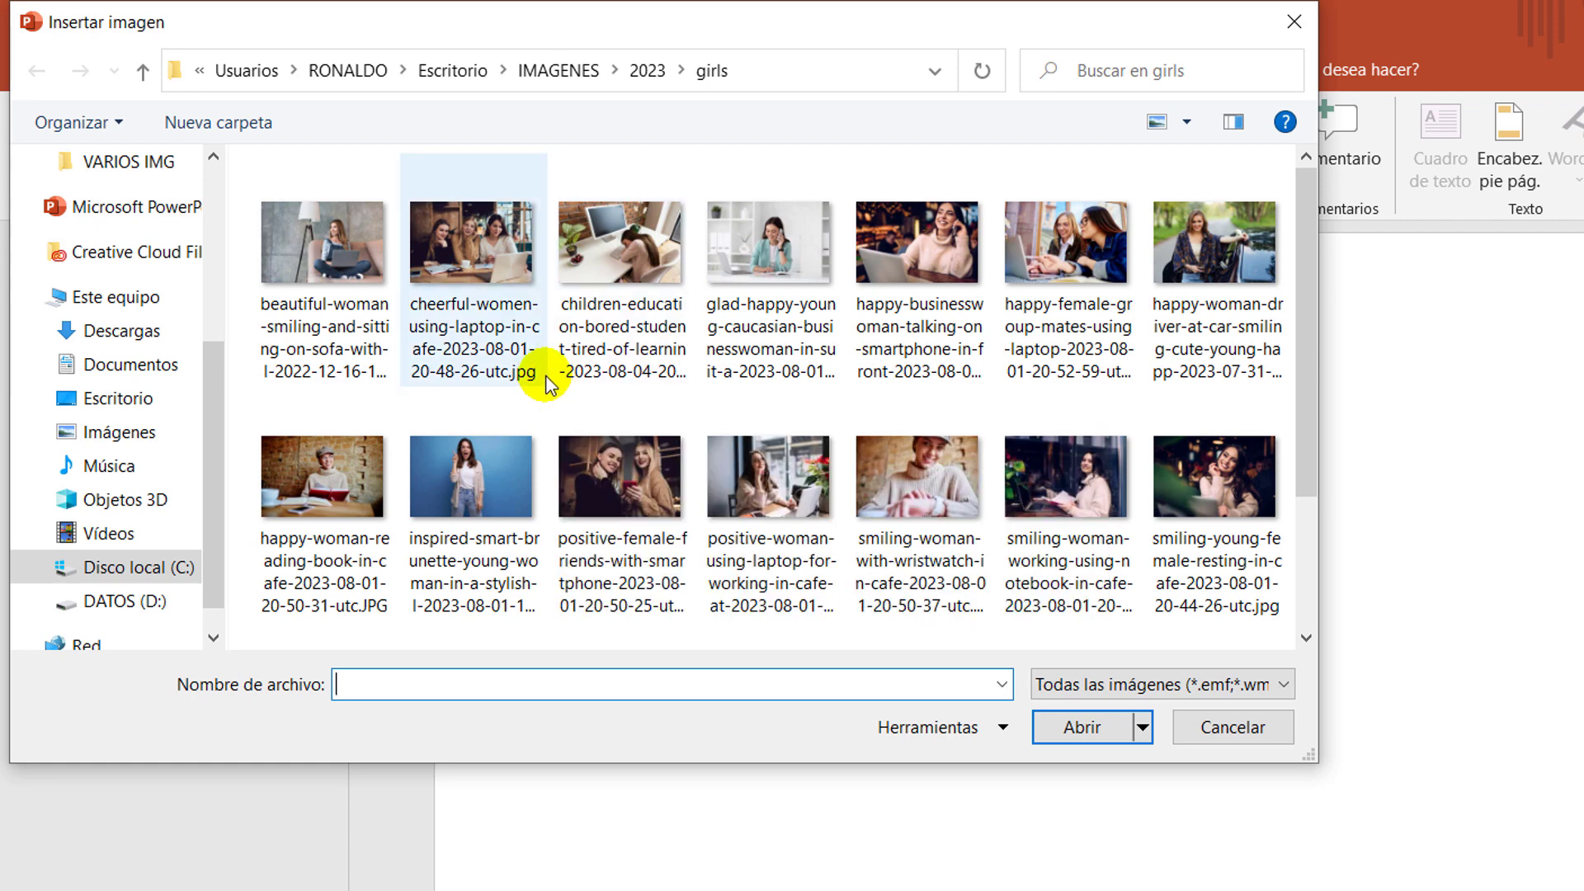
{"action": "left_click", "coordinate": [342, 246]}
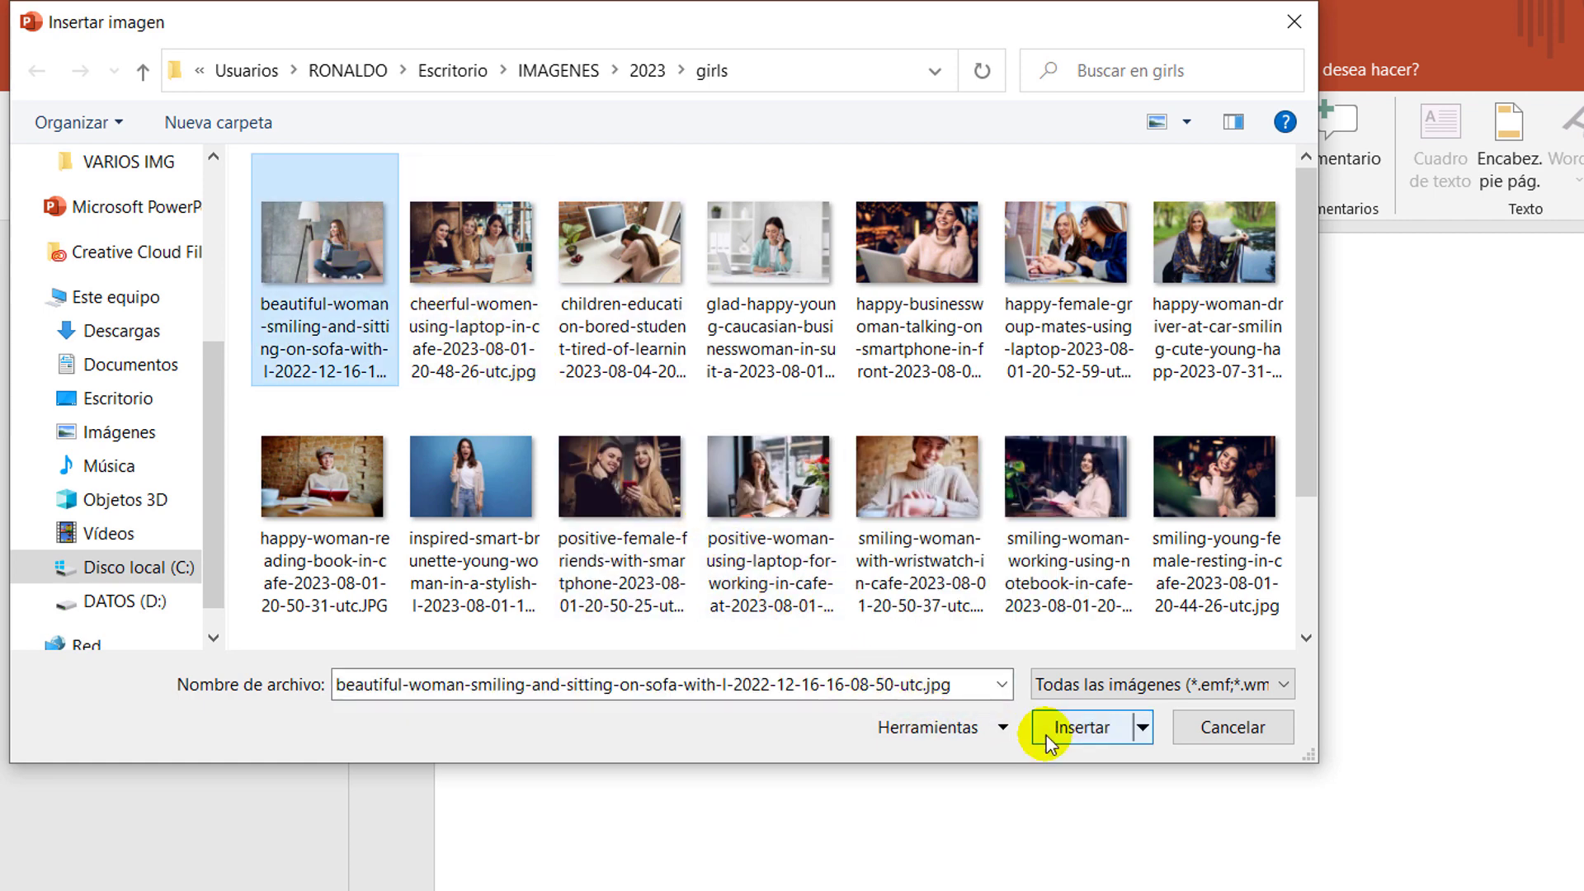
{"action": "left_click", "coordinate": [1076, 737]}
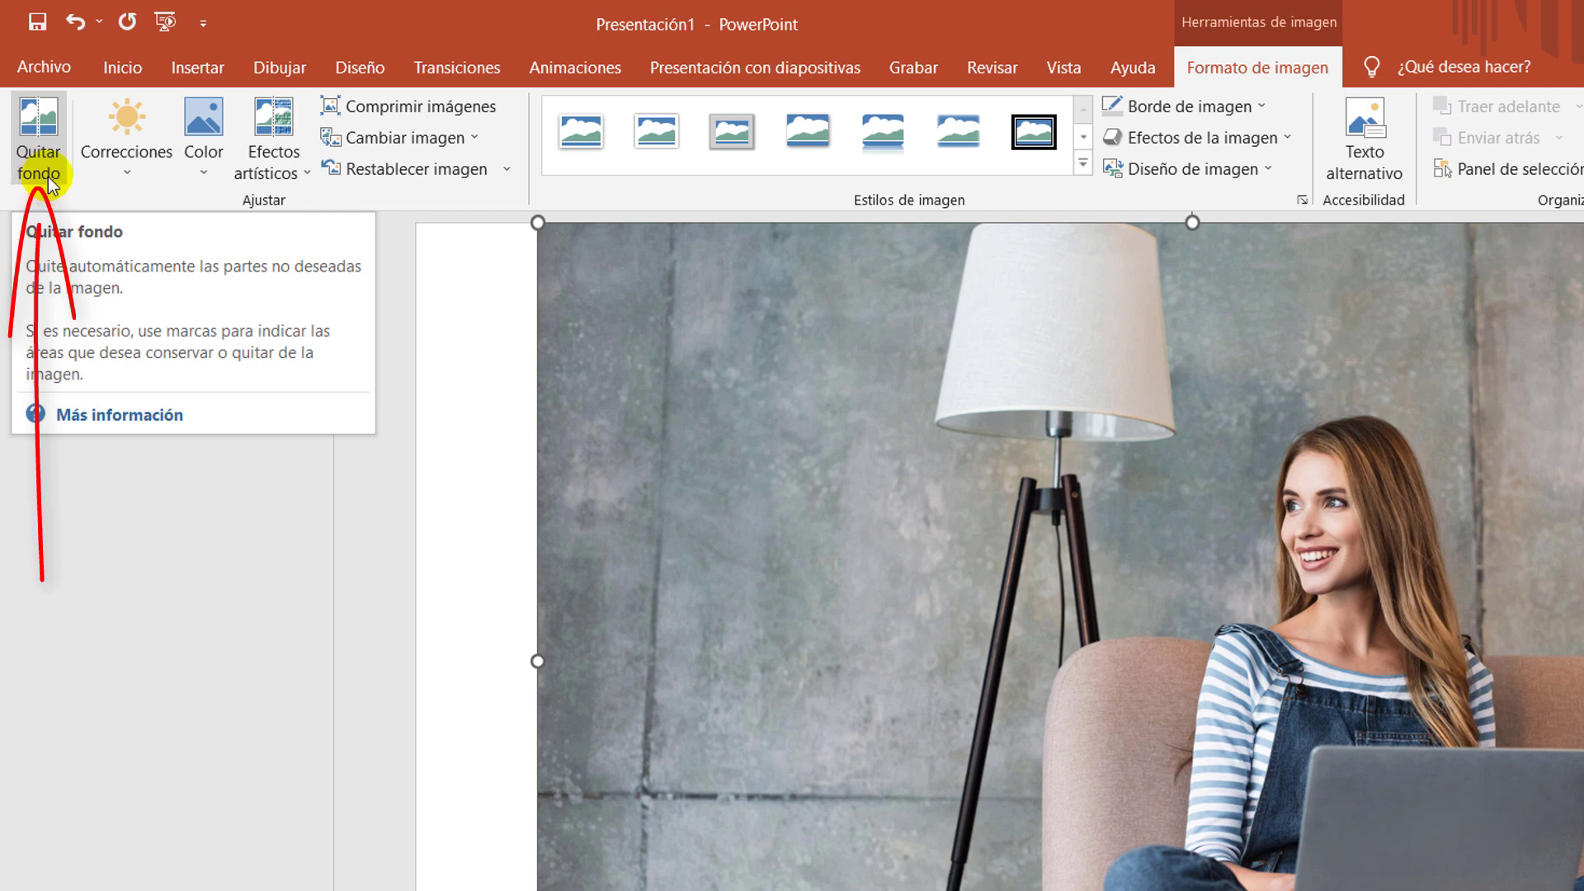
Step: Run Quitar fondo on the photo and adjust the marked region by dragging across it
{"action": "left_click", "coordinate": [40, 161]}
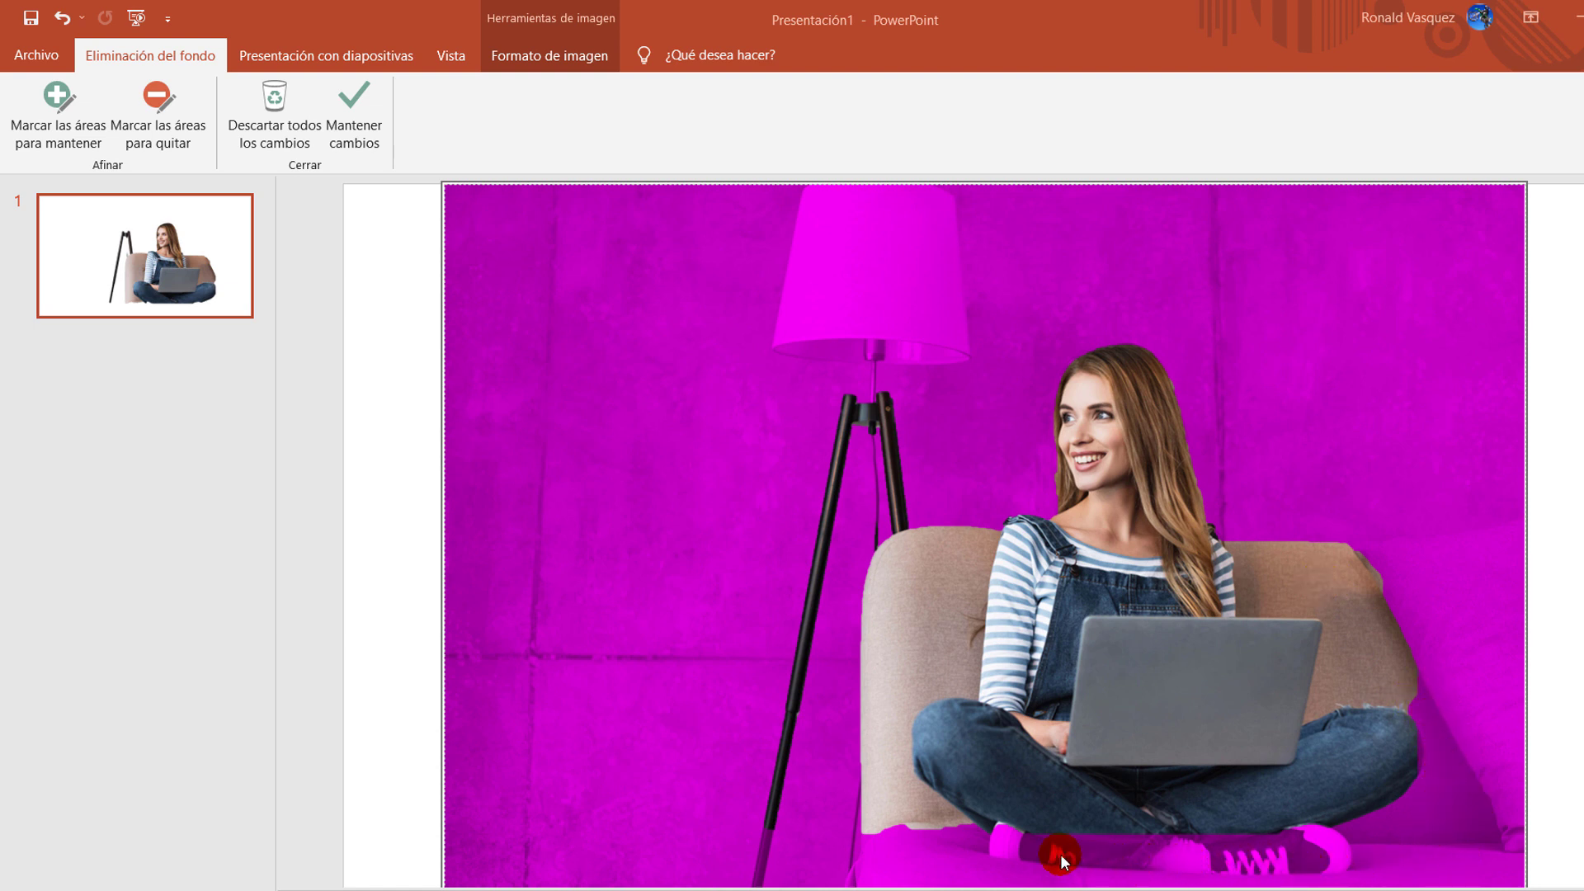
{"action": "left_click_drag", "start_coordinate": [1028, 843], "coordinate": [1275, 866]}
{"action": "left_click_drag", "start_coordinate": [1188, 855], "coordinate": [655, 731]}
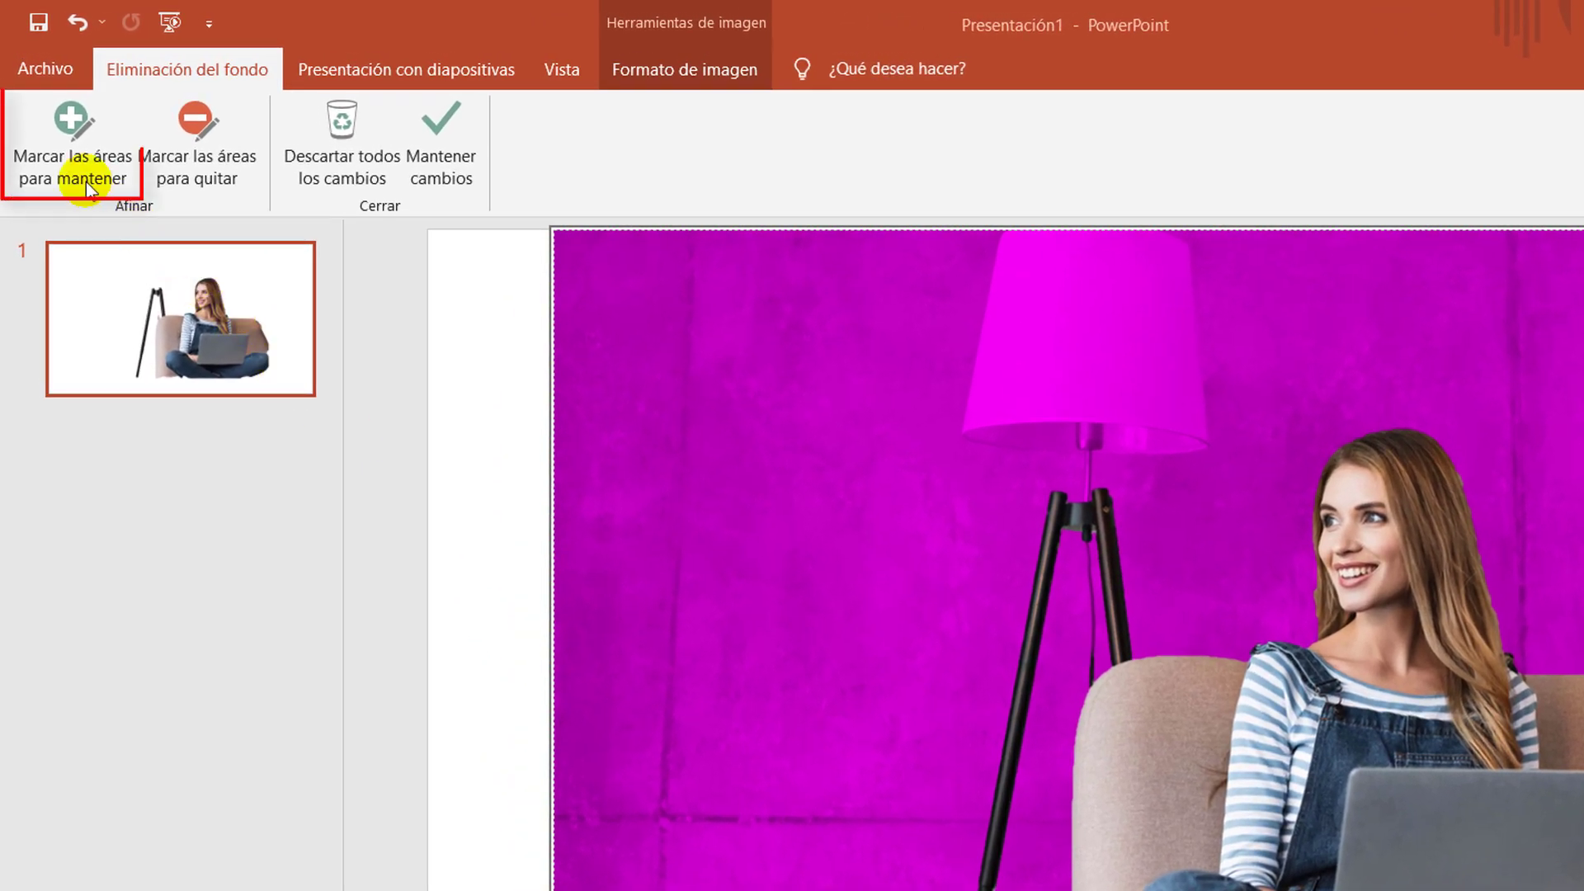
Step: Mark both sneakers, the socks and the right shoe's laces as areas to keep
{"action": "left_click", "coordinate": [80, 128]}
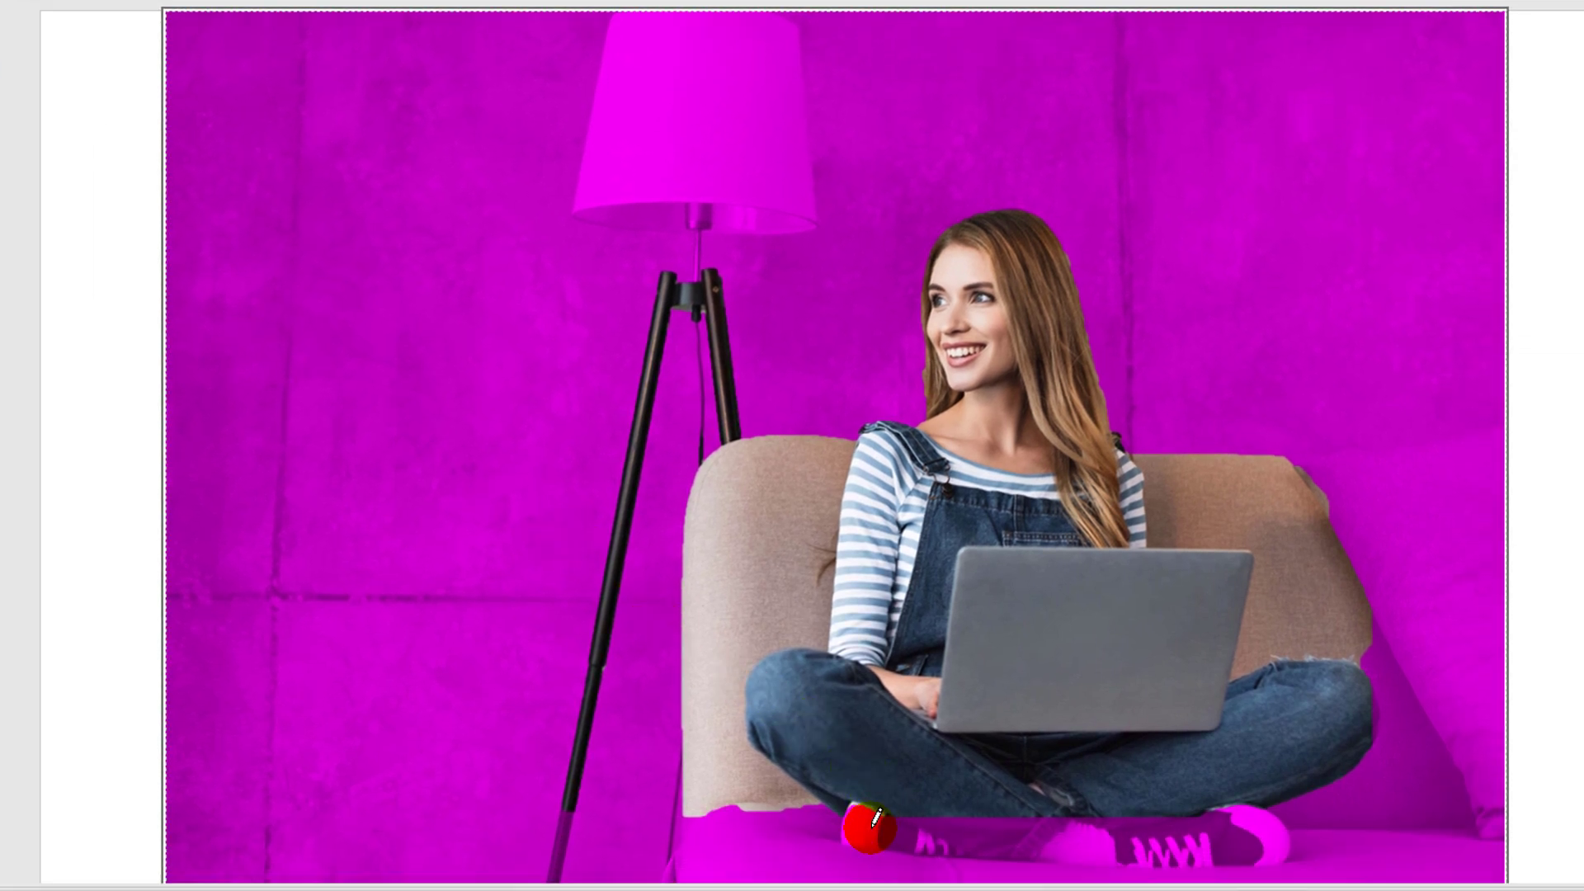
{"action": "left_click", "coordinate": [871, 826]}
{"action": "left_click", "coordinate": [950, 823]}
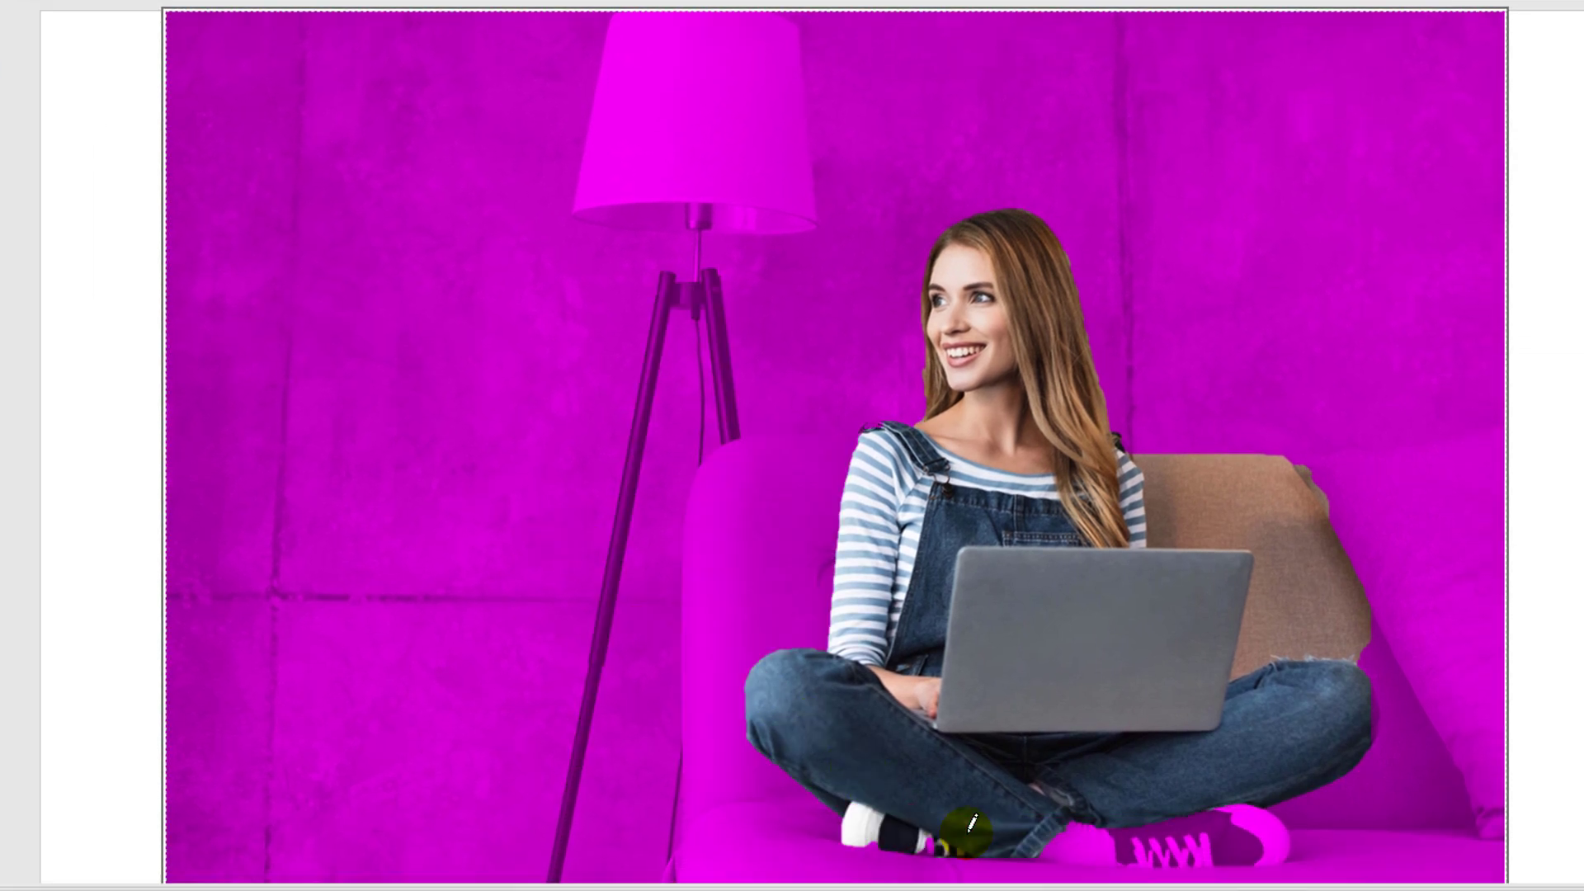
{"action": "left_click", "coordinate": [1105, 832]}
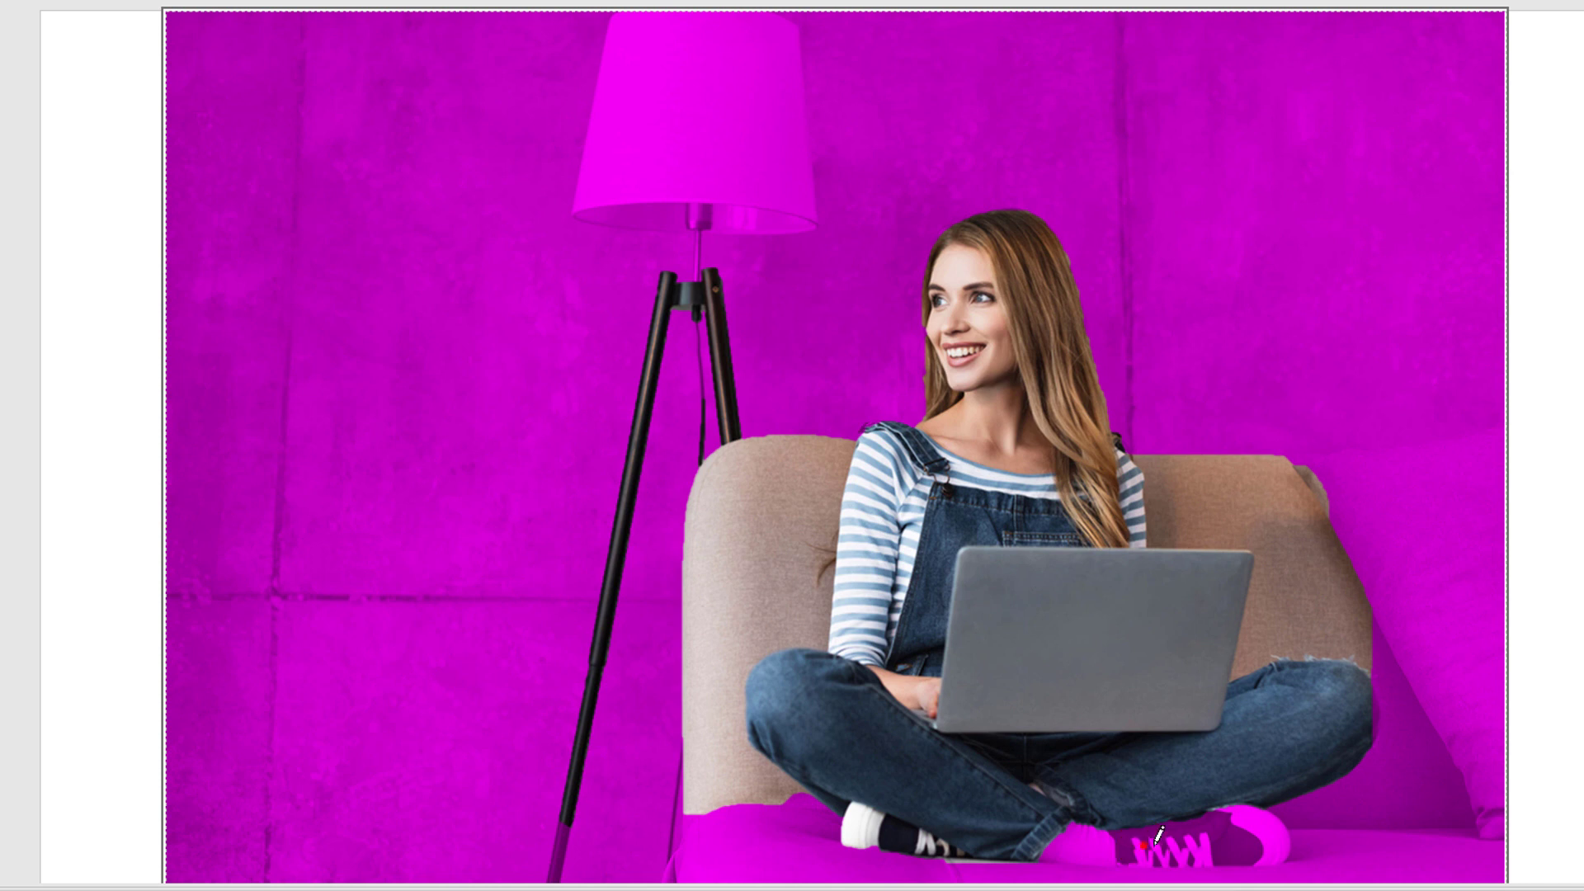
{"action": "left_click", "coordinate": [1240, 835]}
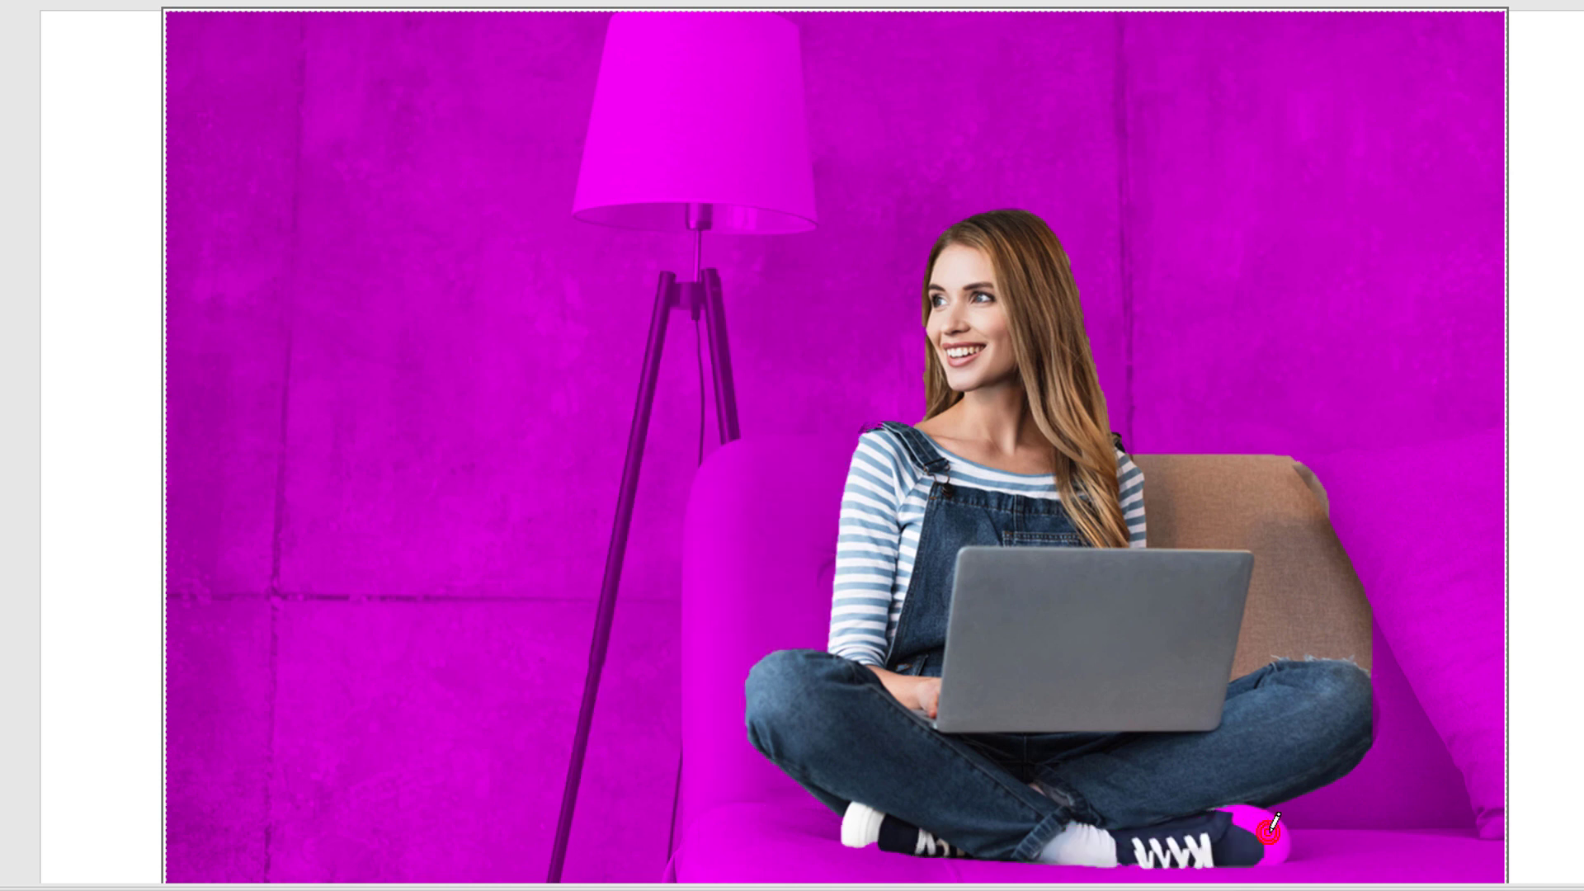
{"action": "left_click", "coordinate": [1270, 825]}
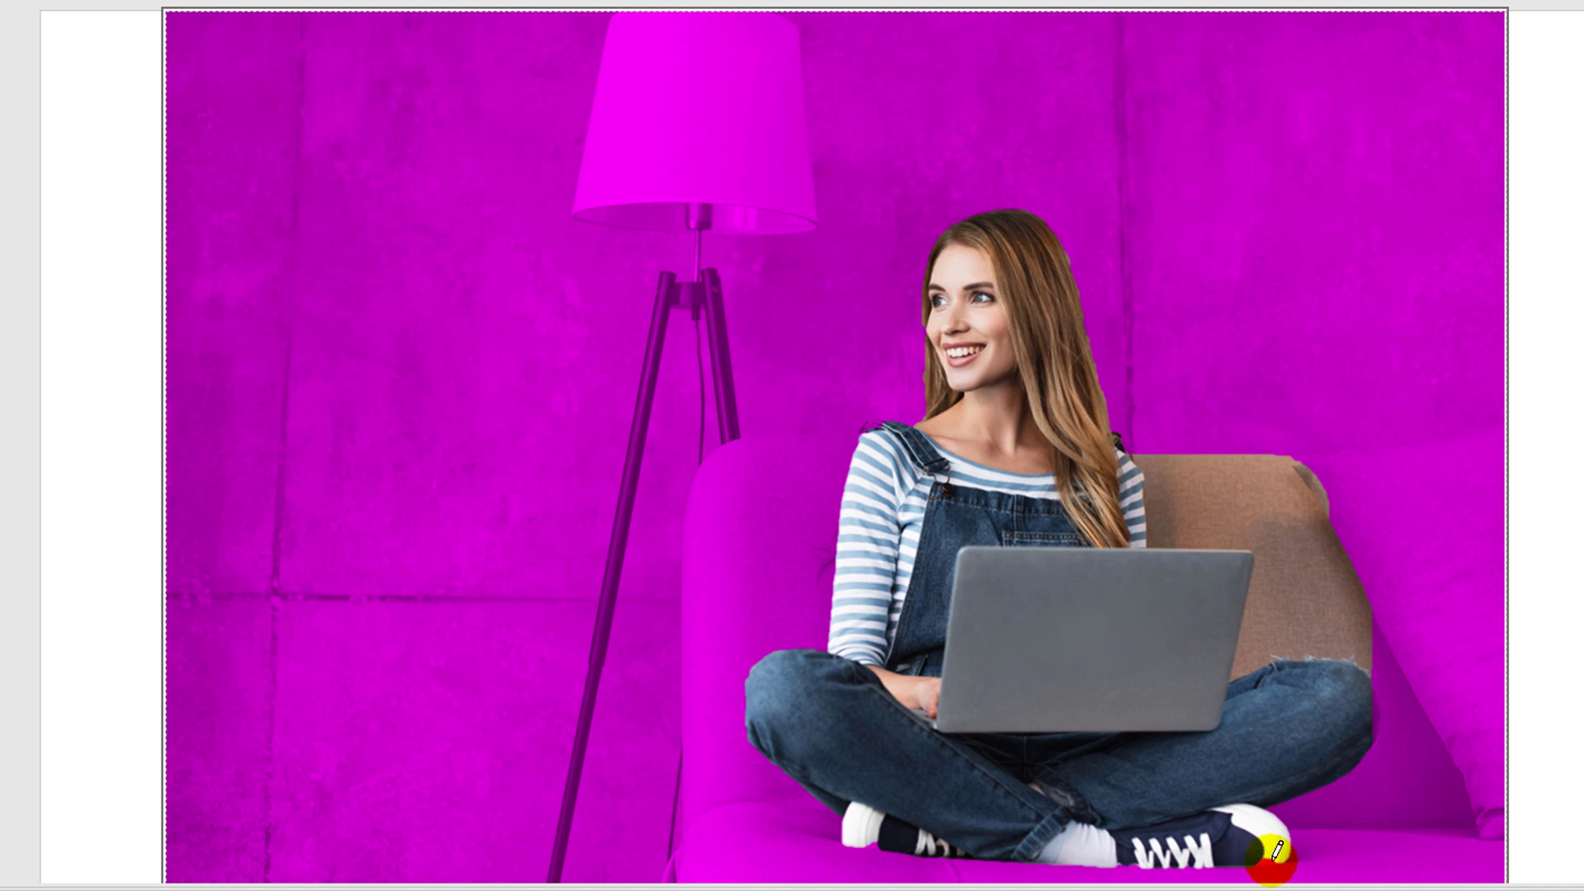
{"action": "left_click_drag", "start_coordinate": [1269, 854], "coordinate": [1192, 853]}
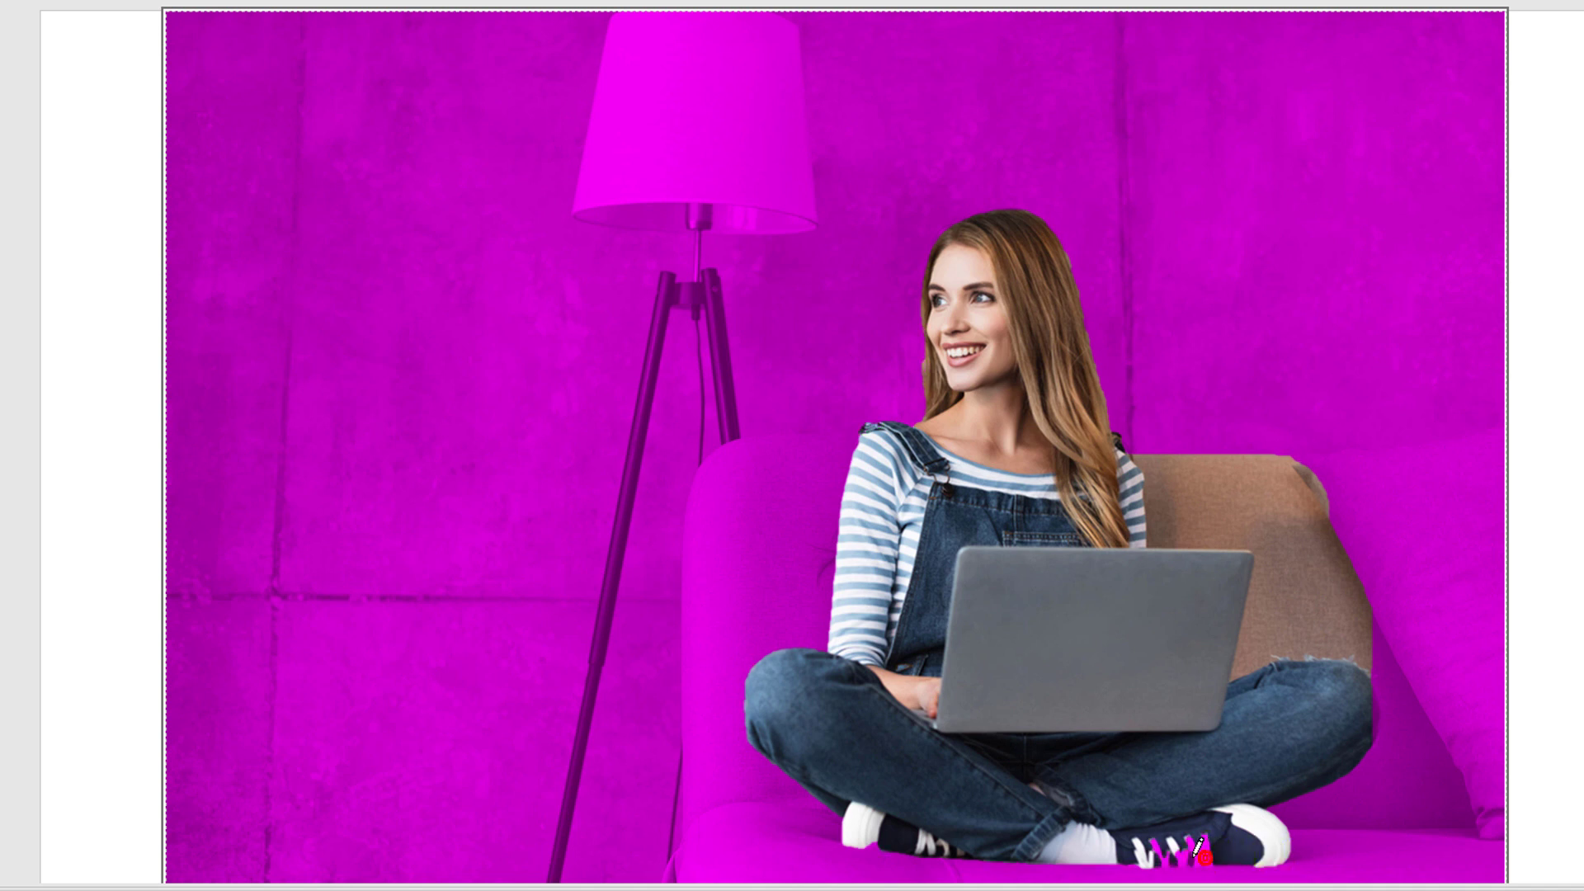
{"action": "left_click", "coordinate": [1186, 856]}
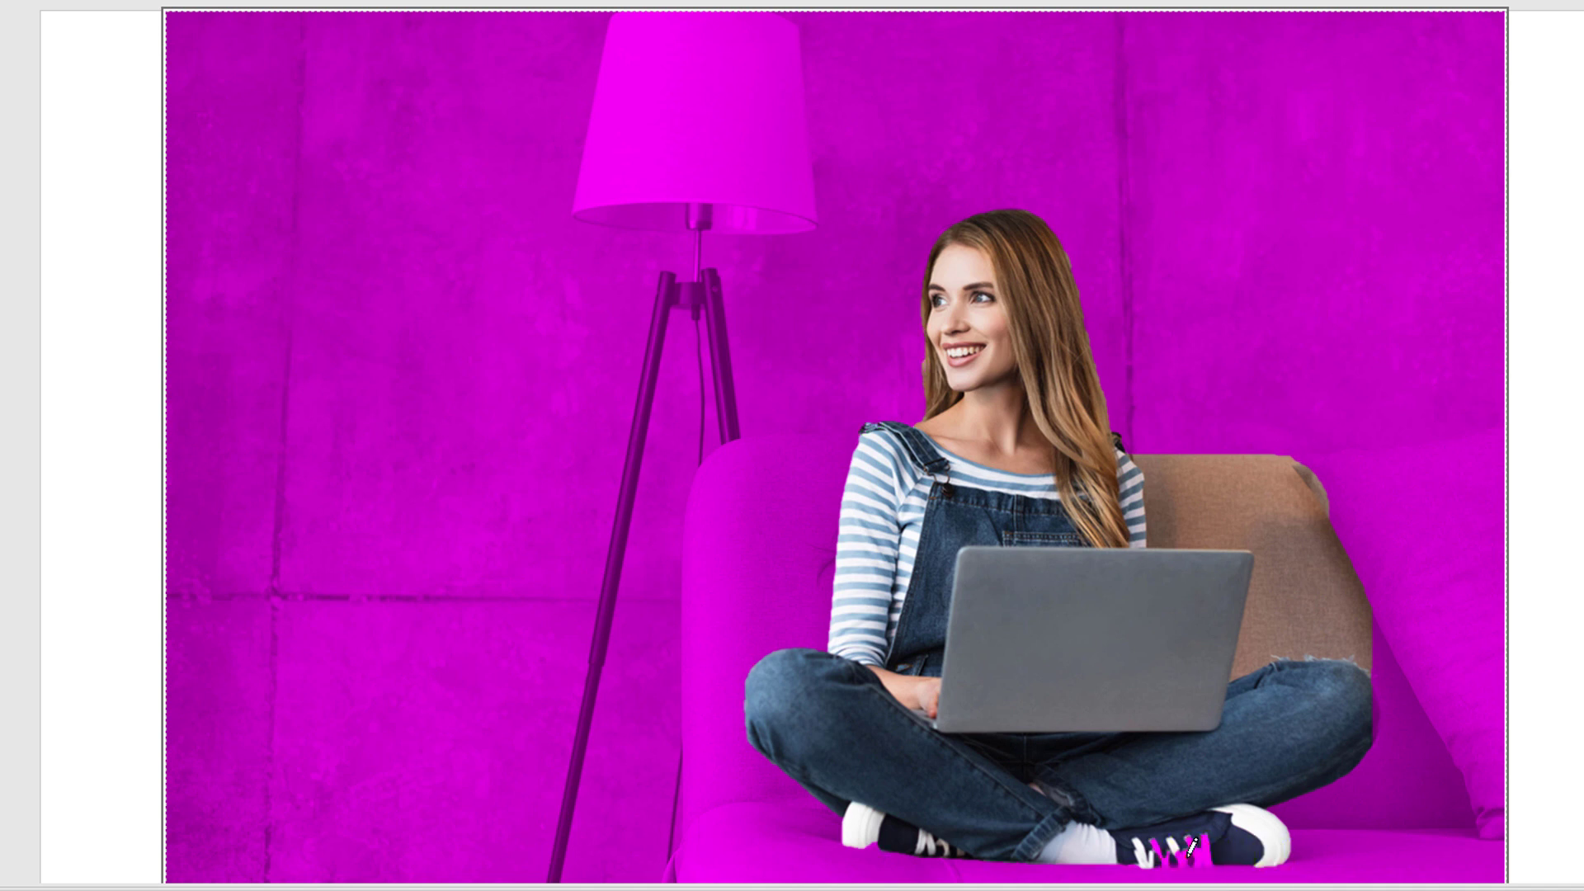
{"action": "left_click", "coordinate": [878, 842]}
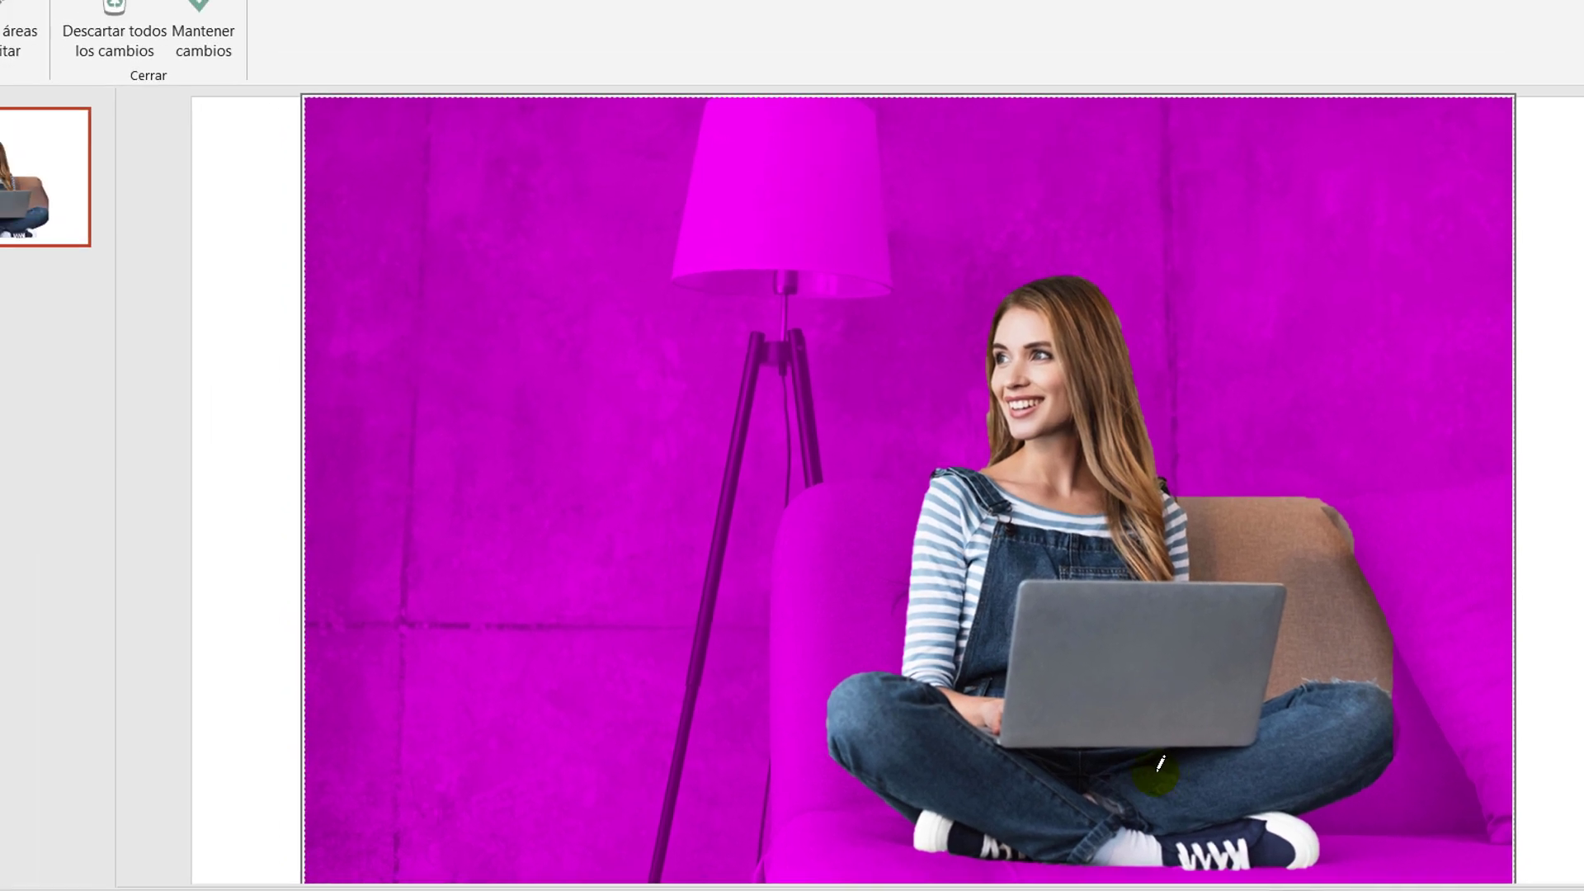
{"action": "left_click", "coordinate": [703, 618]}
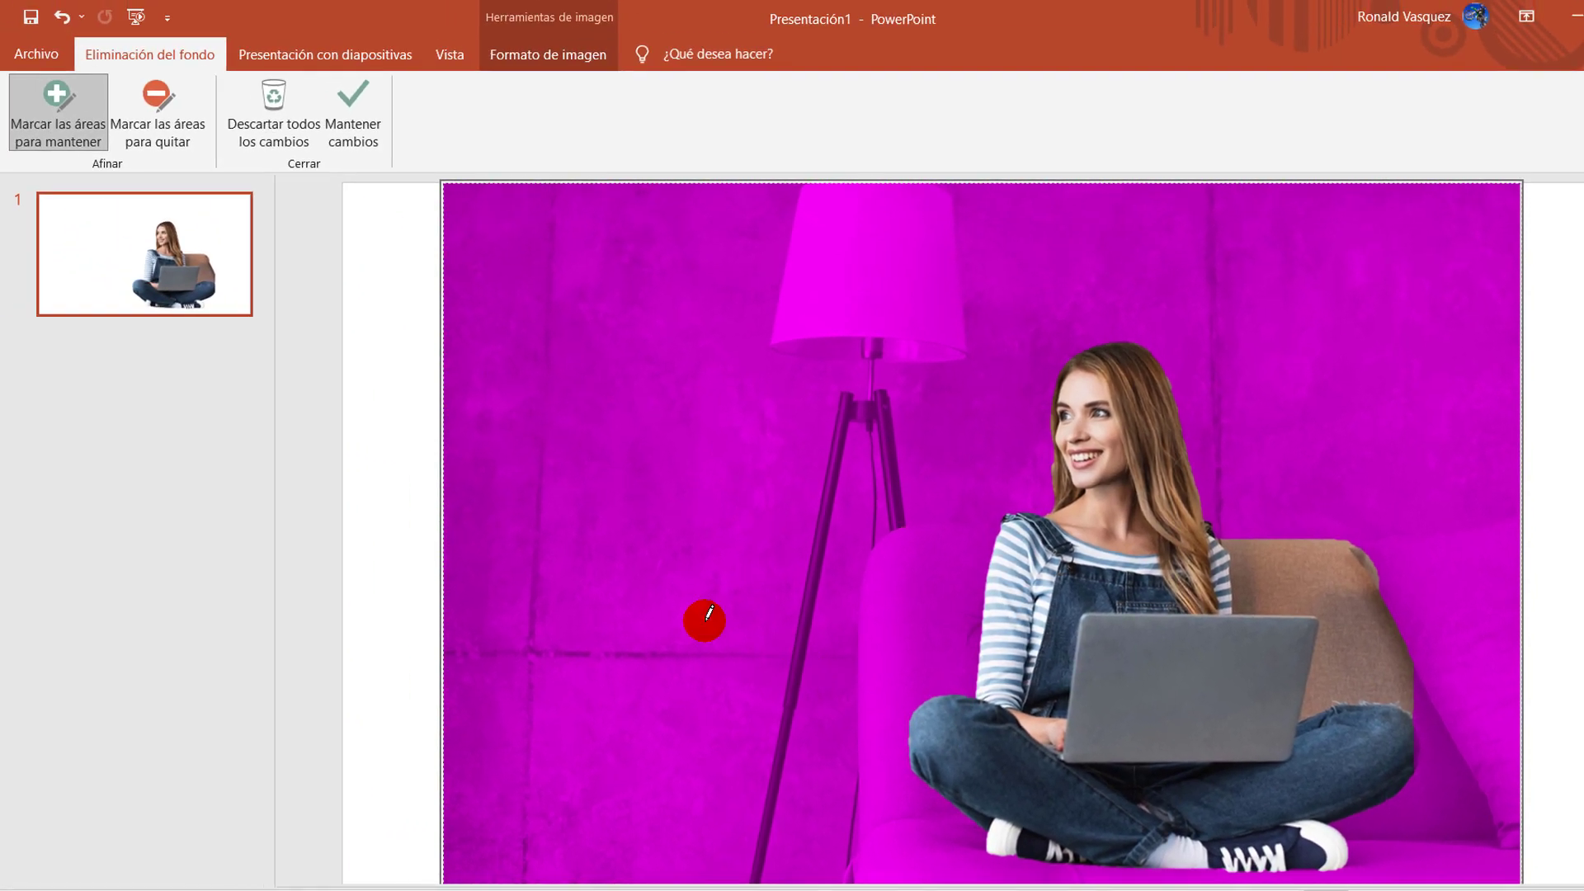
Step: Mark the armchair up to the shoulder for removal, then keep the changes
{"action": "left_click", "coordinate": [169, 114]}
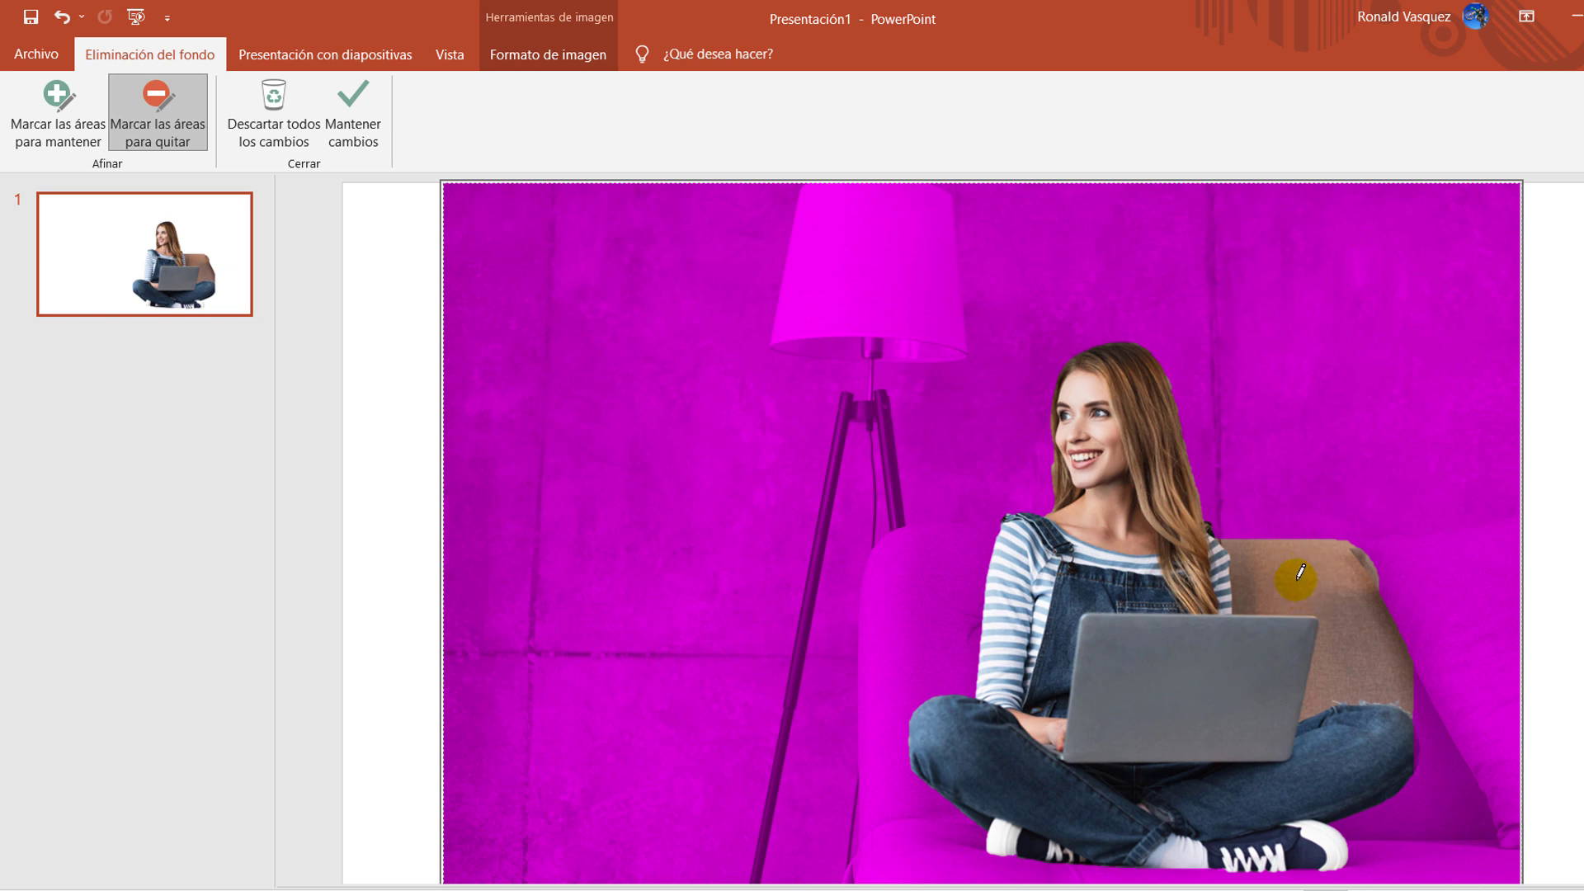
{"action": "left_click", "coordinate": [1308, 586]}
{"action": "left_click", "coordinate": [1350, 664]}
{"action": "mouse_move", "coordinate": [1389, 653]}
{"action": "left_mouse_down"}
{"action": "mouse_move", "coordinate": [1275, 536]}
{"action": "mouse_move", "coordinate": [1333, 558]}
{"action": "mouse_move", "coordinate": [1347, 647]}
{"action": "mouse_move", "coordinate": [1425, 660]}
{"action": "mouse_move", "coordinate": [1397, 660]}
{"action": "mouse_move", "coordinate": [1371, 633]}
{"action": "left_mouse_up"}
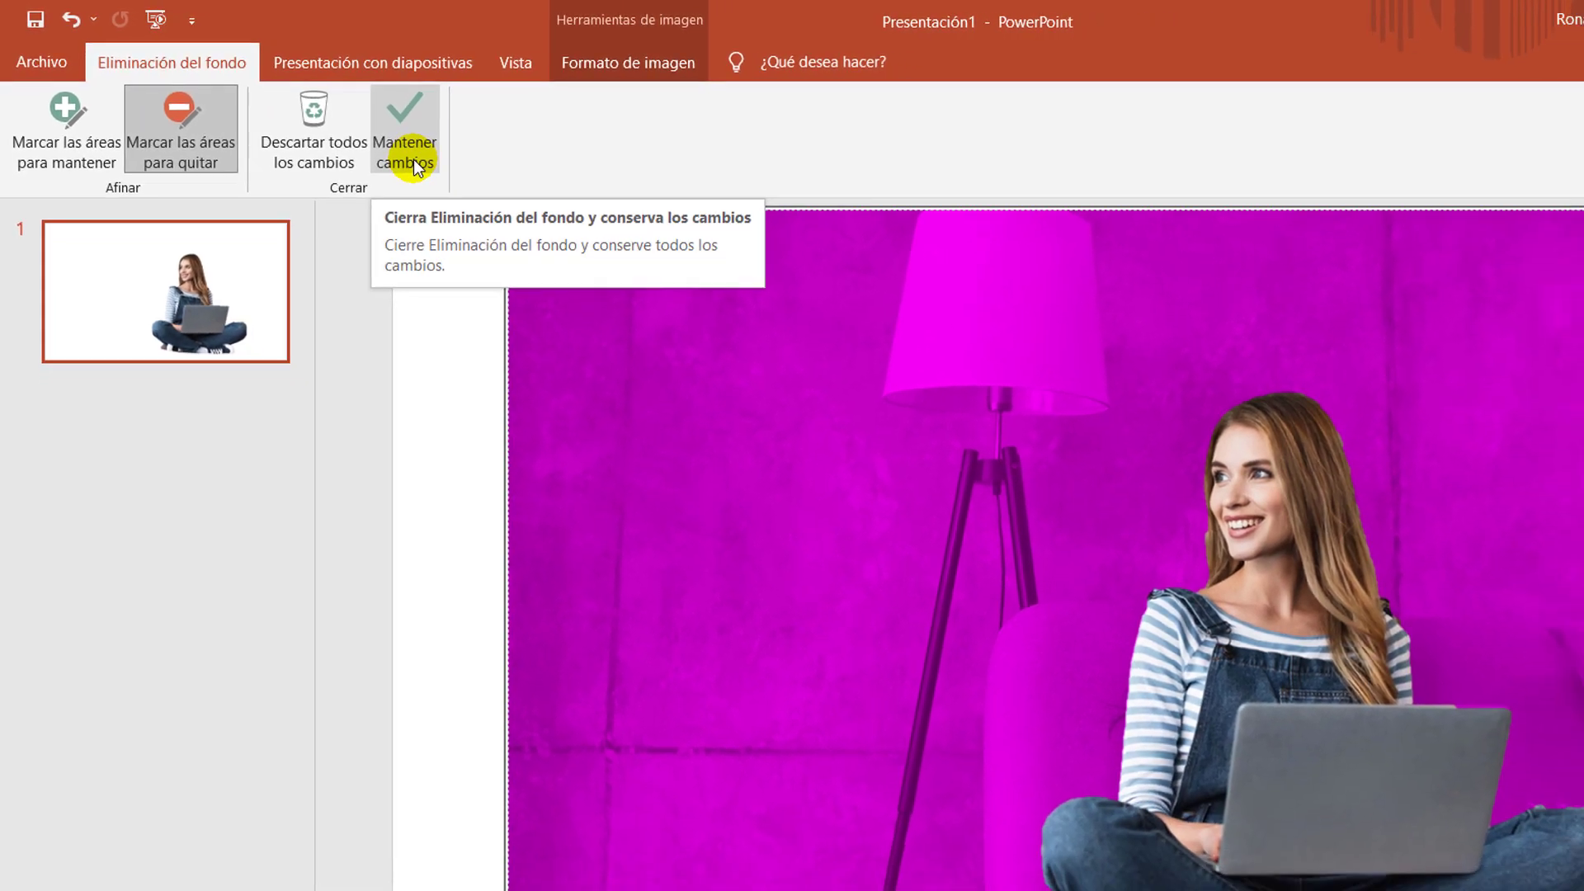
{"action": "left_click", "coordinate": [490, 194]}
Step: Deselect the picture, then double-click the cut-out to bring up Formato de imagen
{"action": "left_click", "coordinate": [322, 407]}
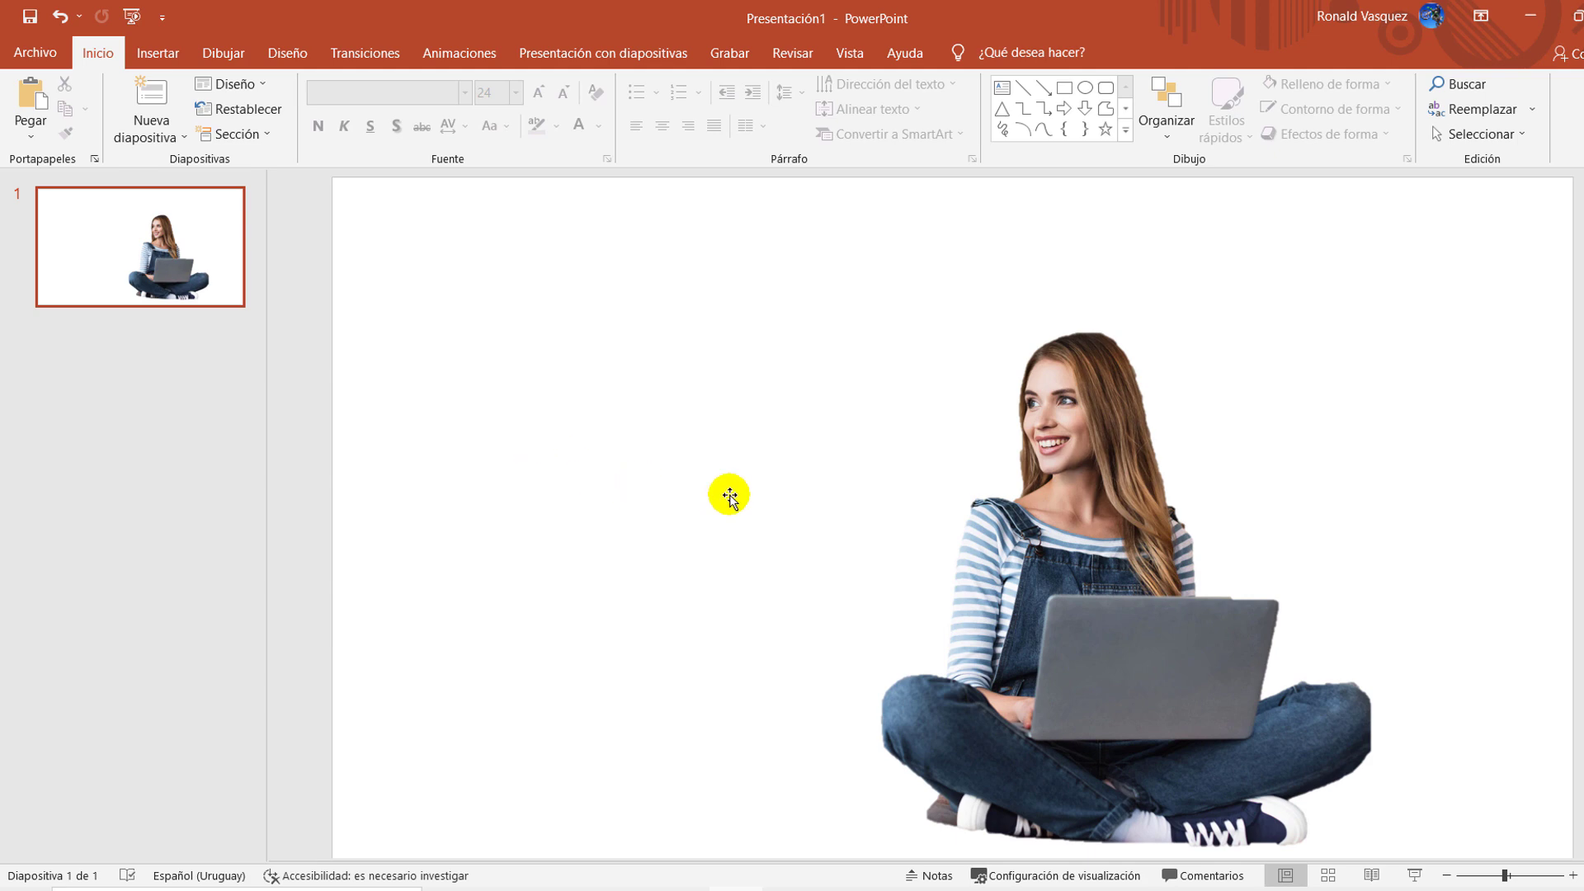
{"action": "double_click", "coordinate": [1097, 495]}
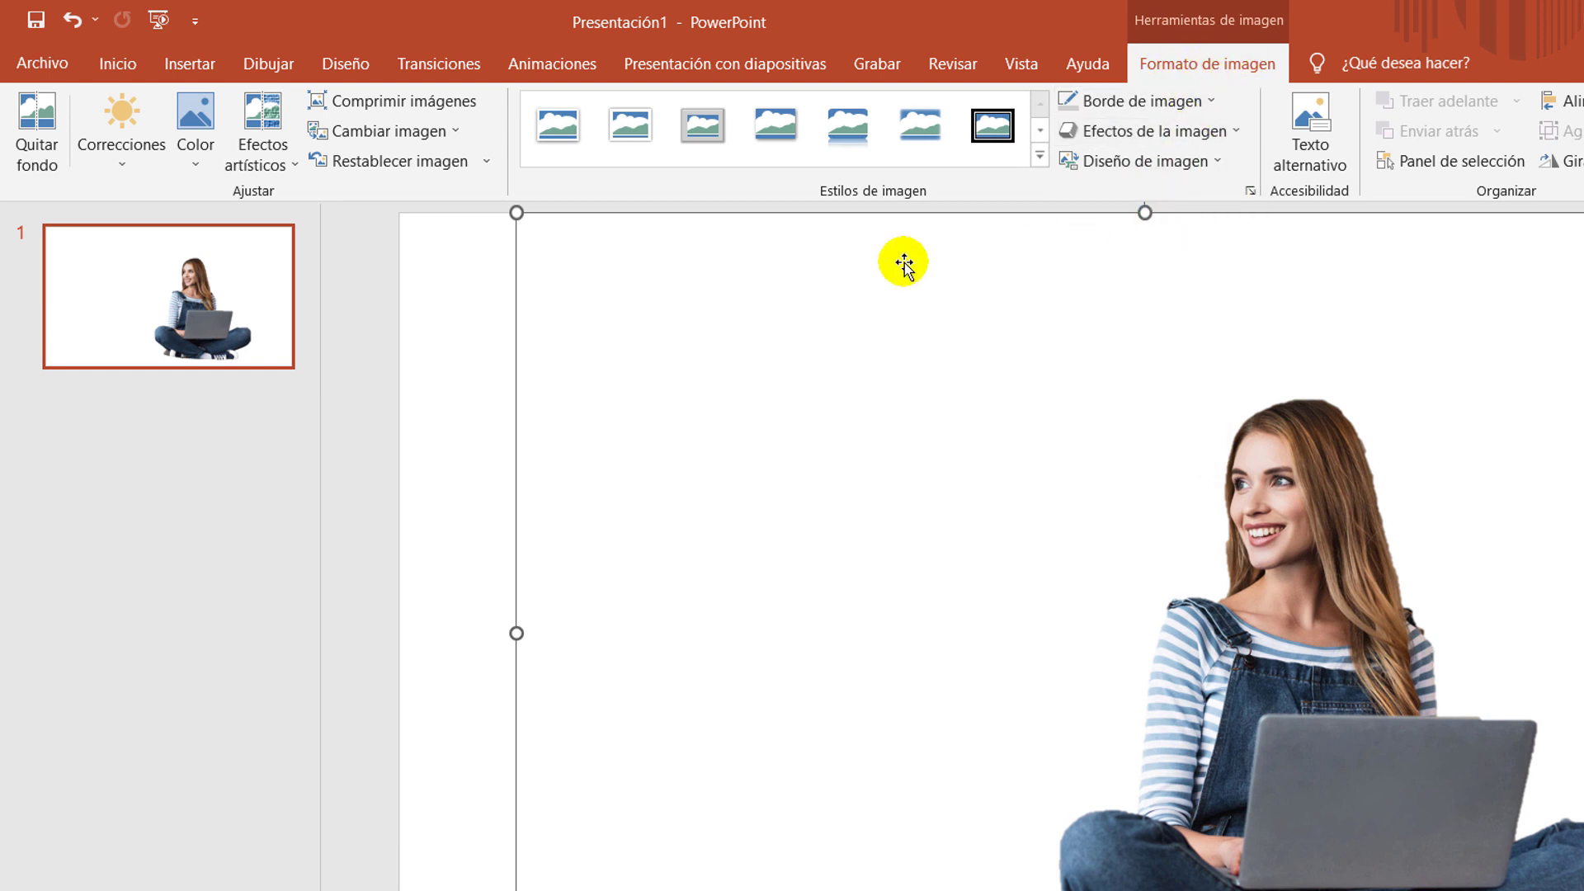
Step: Reopen Quitar fondo, keep the shoe heel, remove the grey sole patch, and apply
{"action": "left_click", "coordinate": [40, 140]}
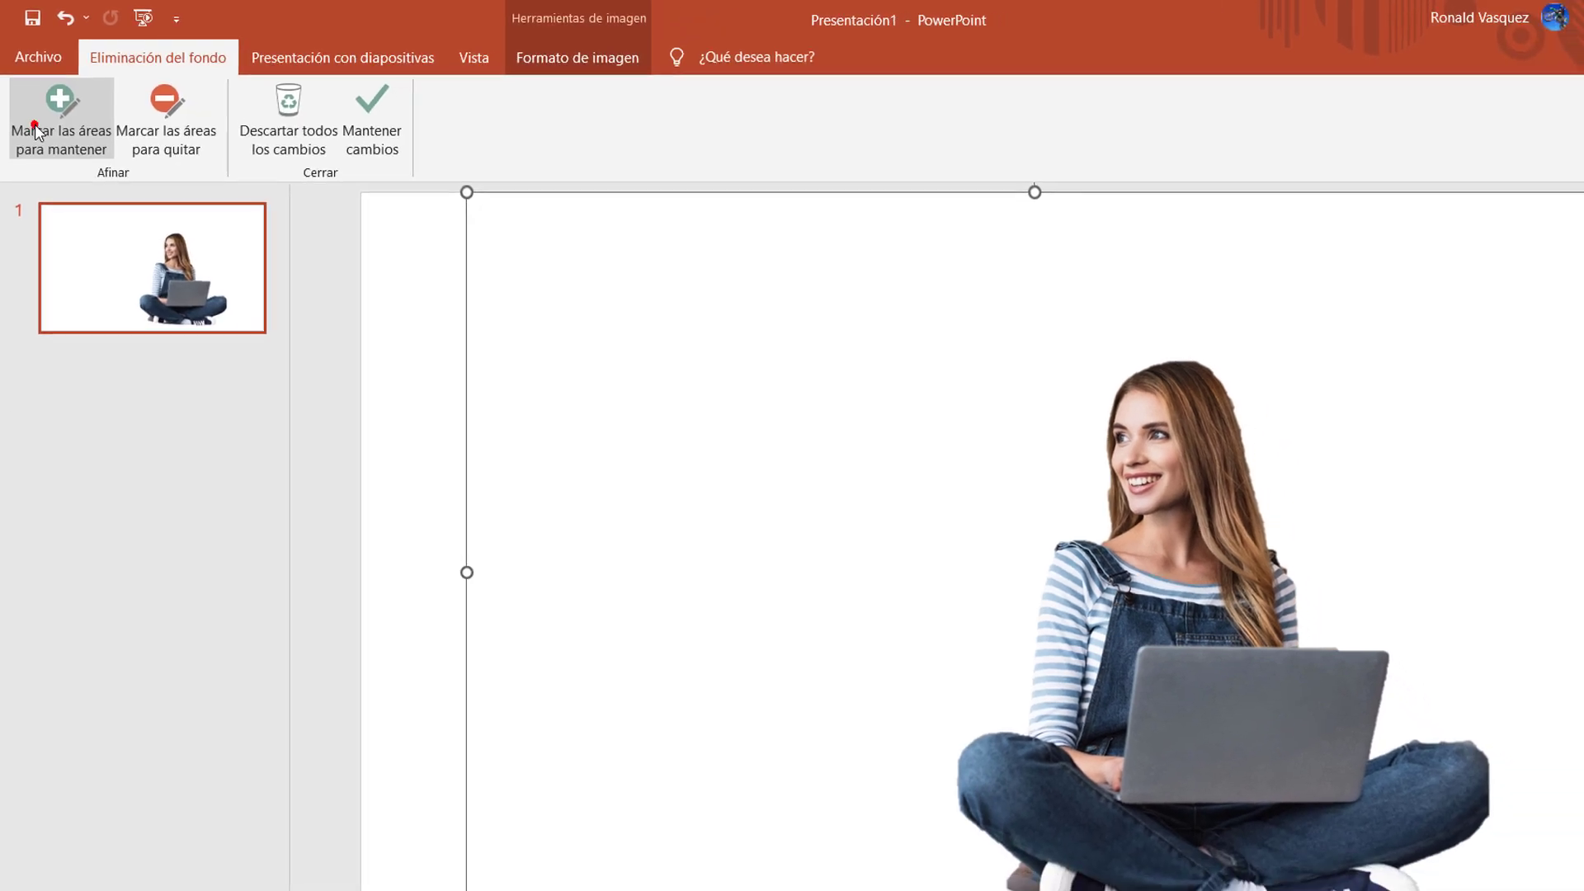
{"action": "left_click", "coordinate": [459, 320]}
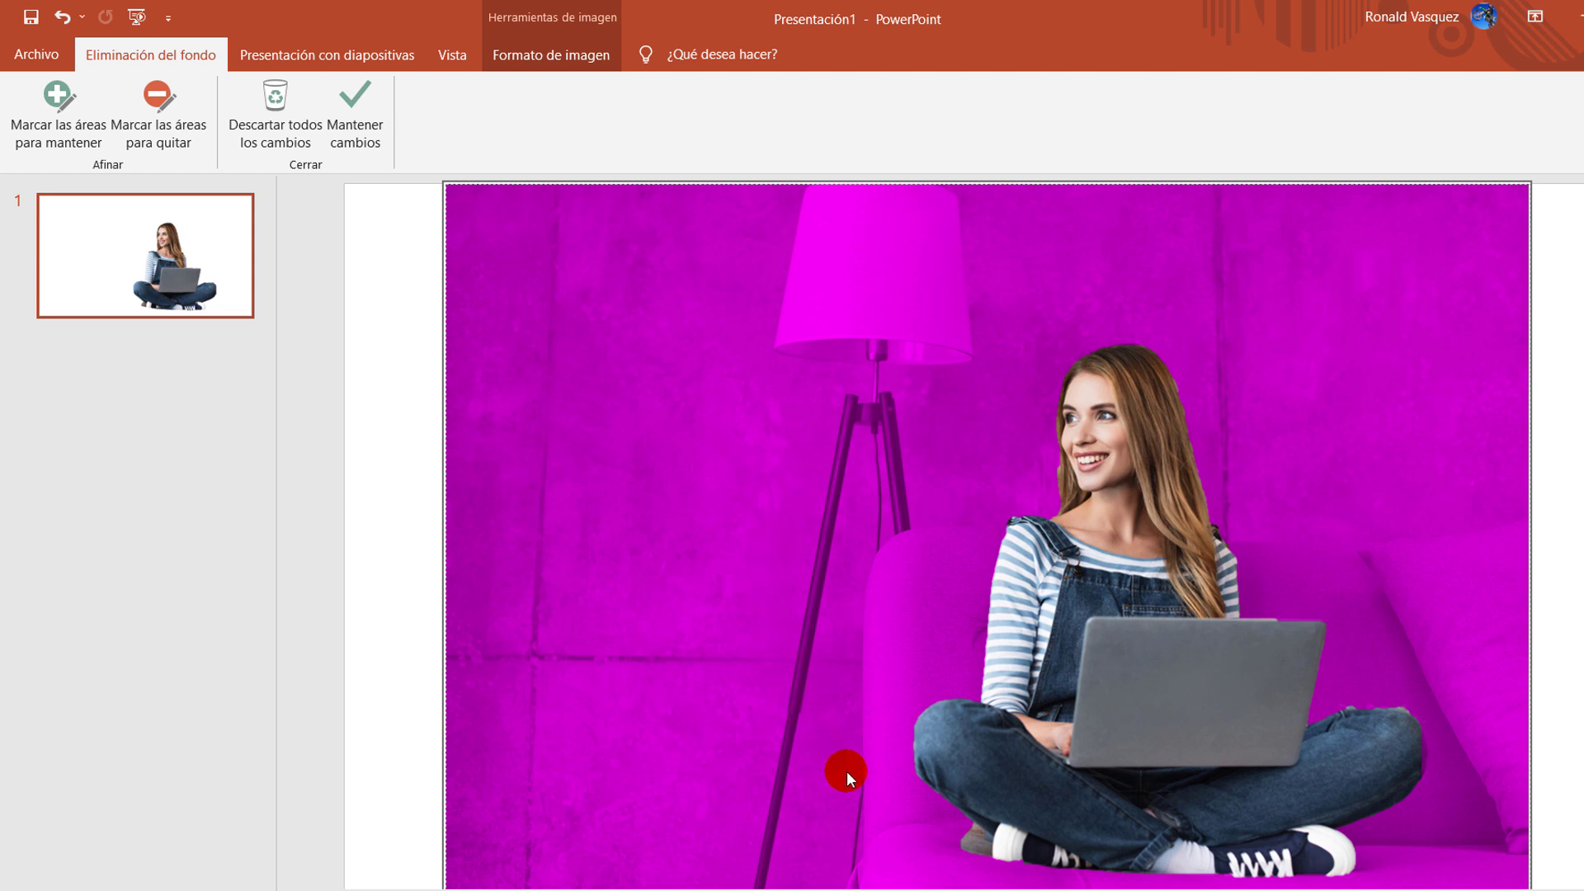
{"action": "left_click", "coordinate": [978, 847]}
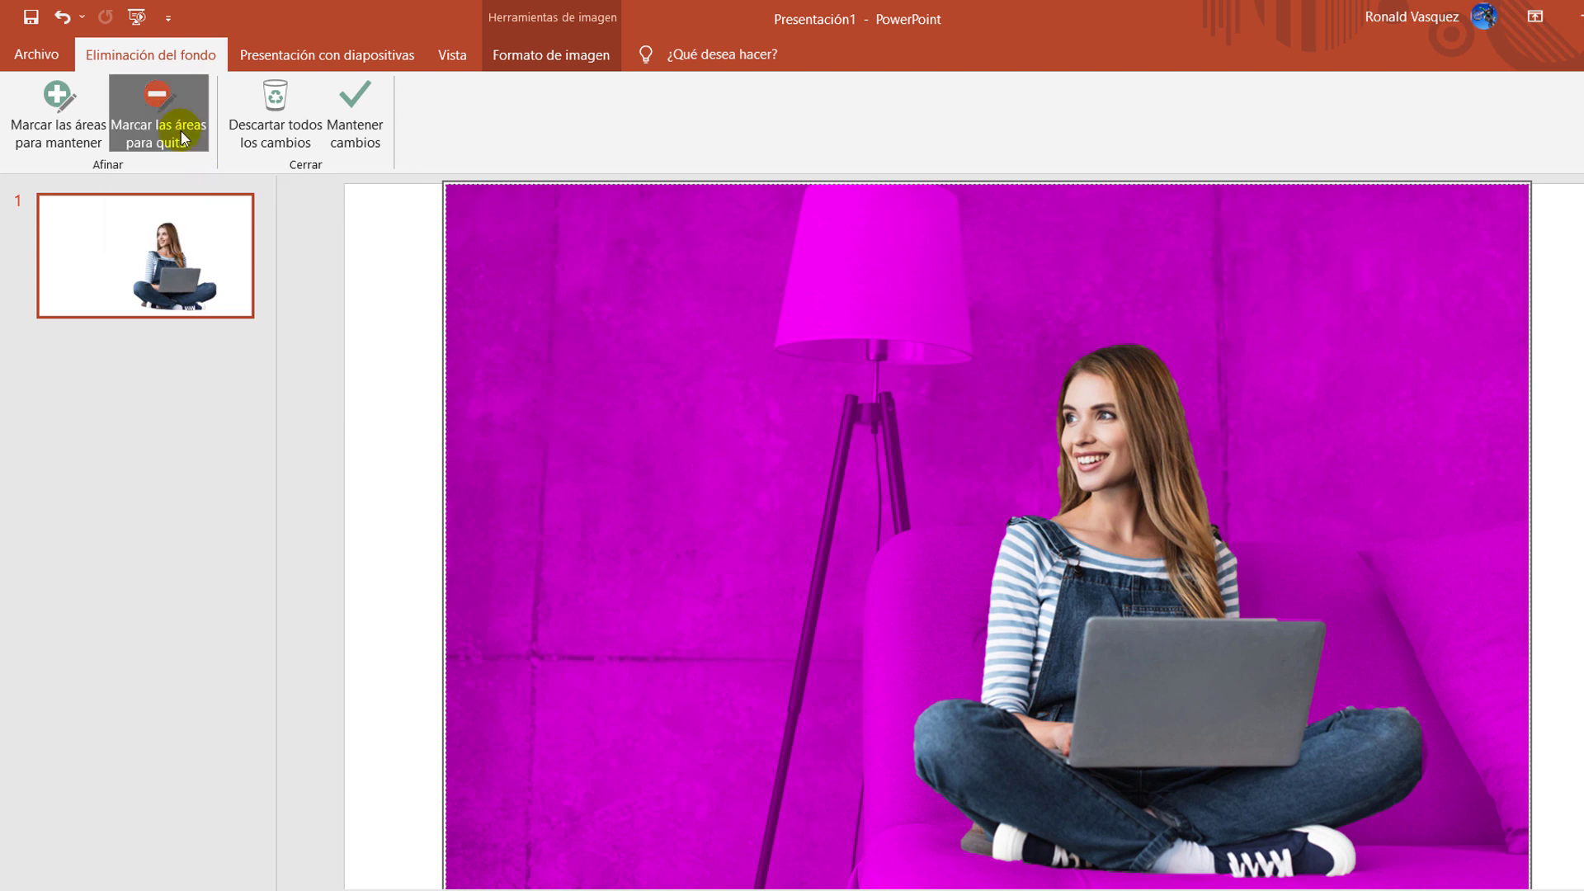
{"action": "left_click", "coordinate": [183, 138]}
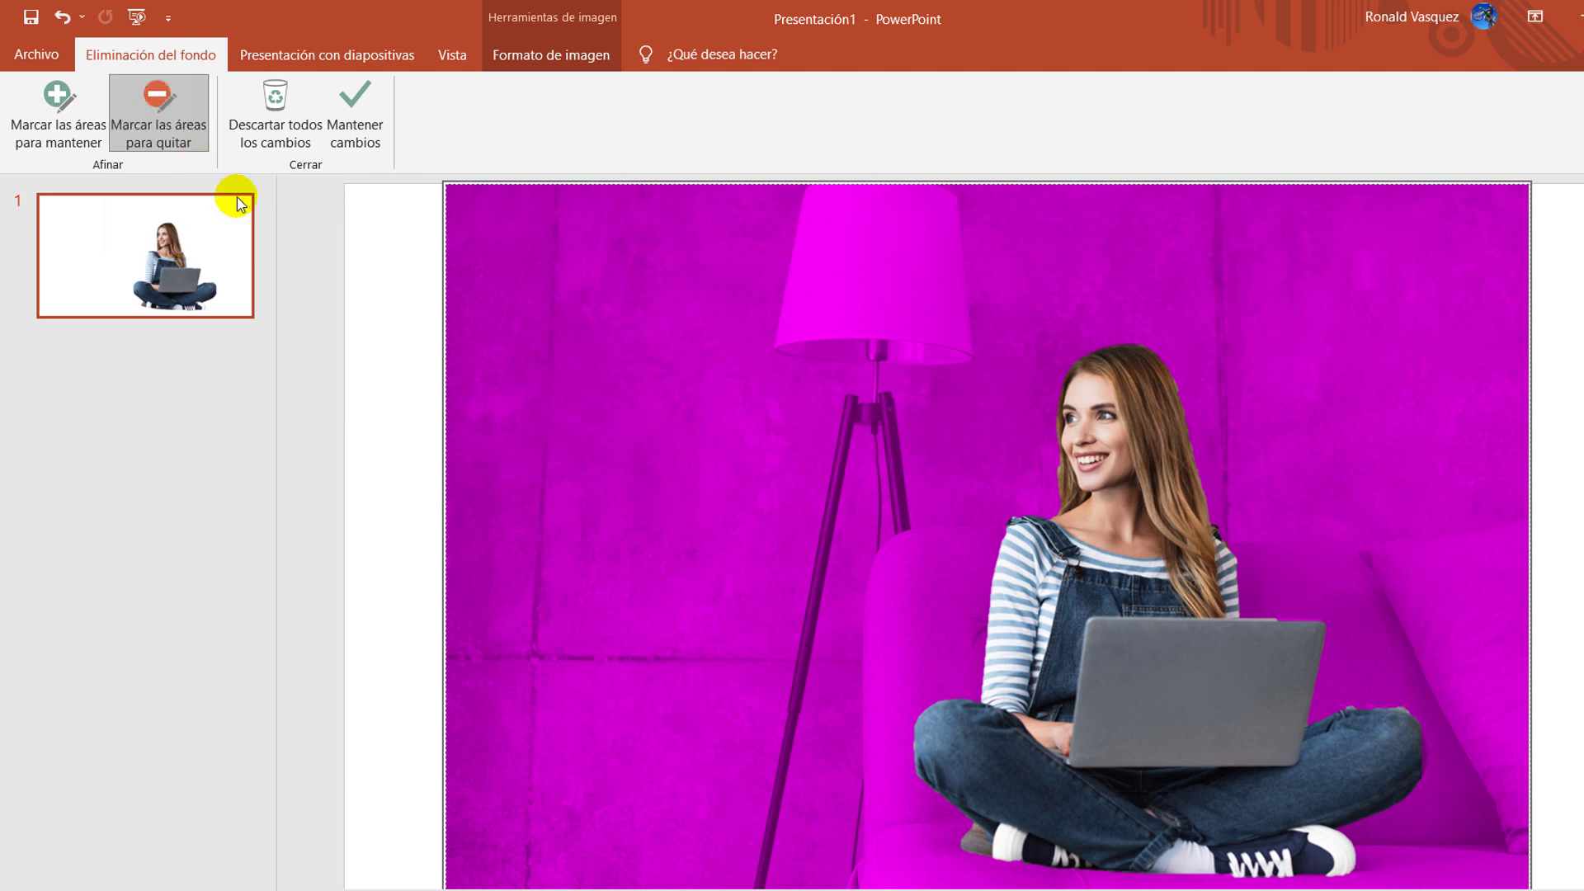
{"action": "left_click", "coordinate": [976, 839]}
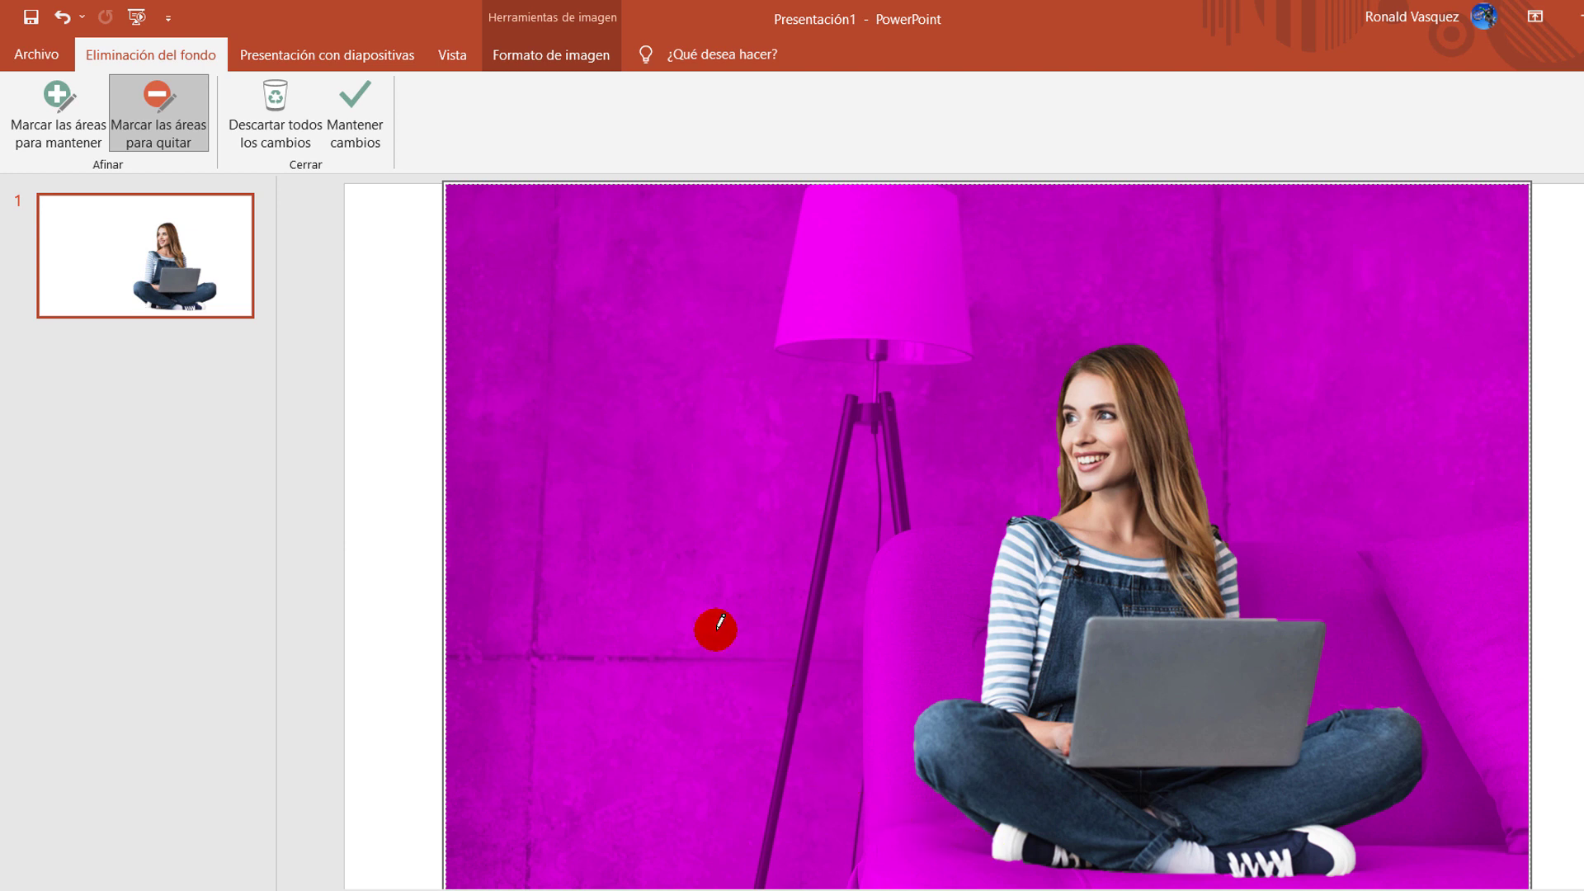
{"action": "left_click", "coordinate": [368, 132]}
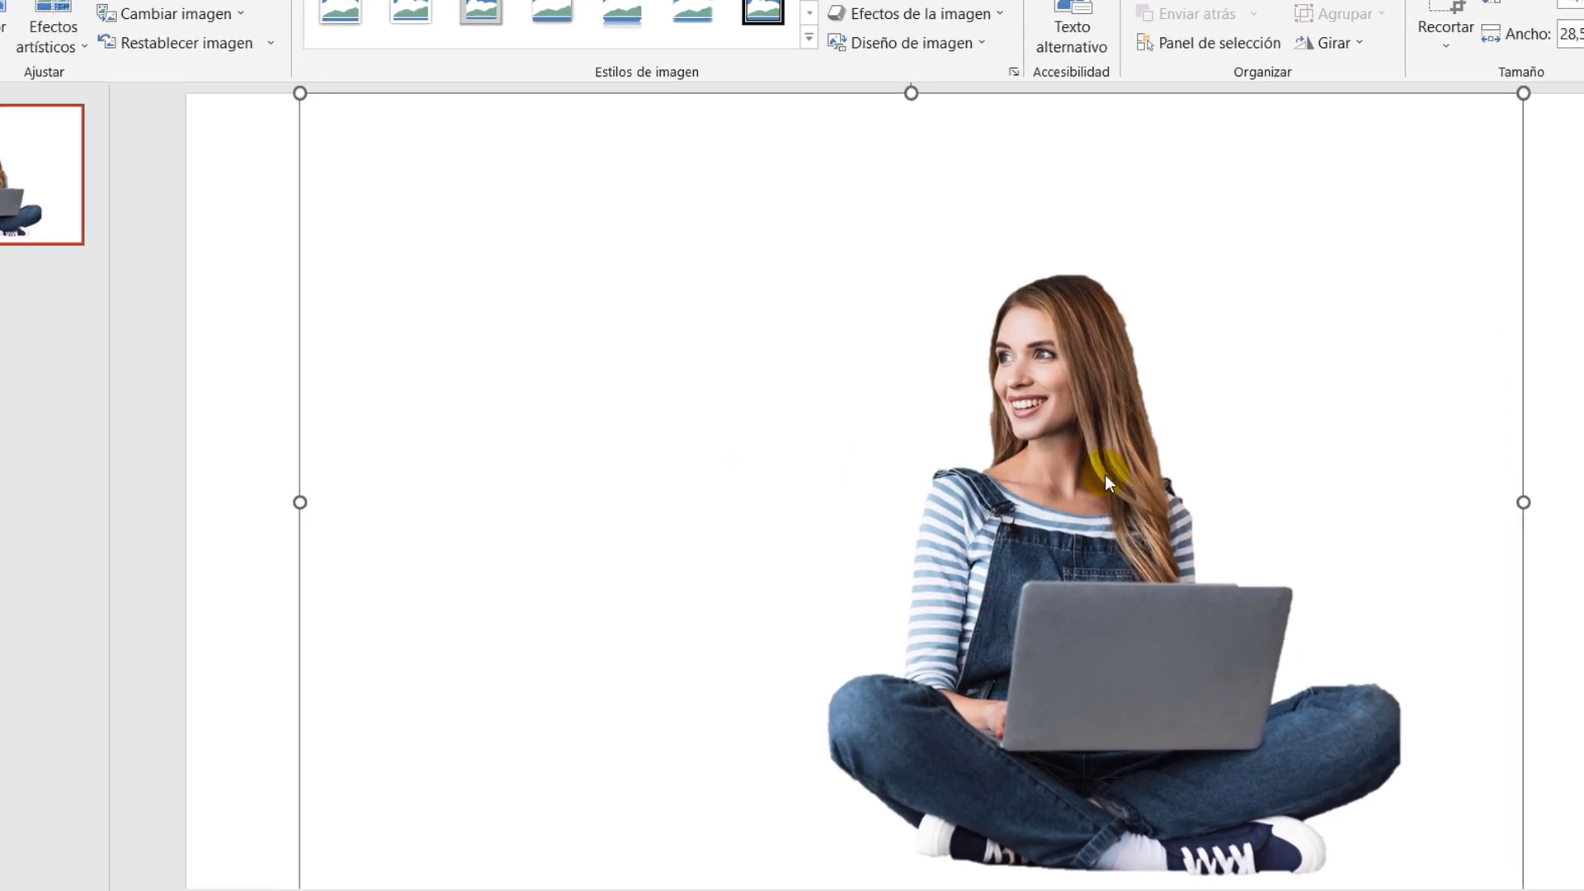
Step: Open the cut-out picture's context menu
{"action": "right_click", "coordinate": [1095, 428]}
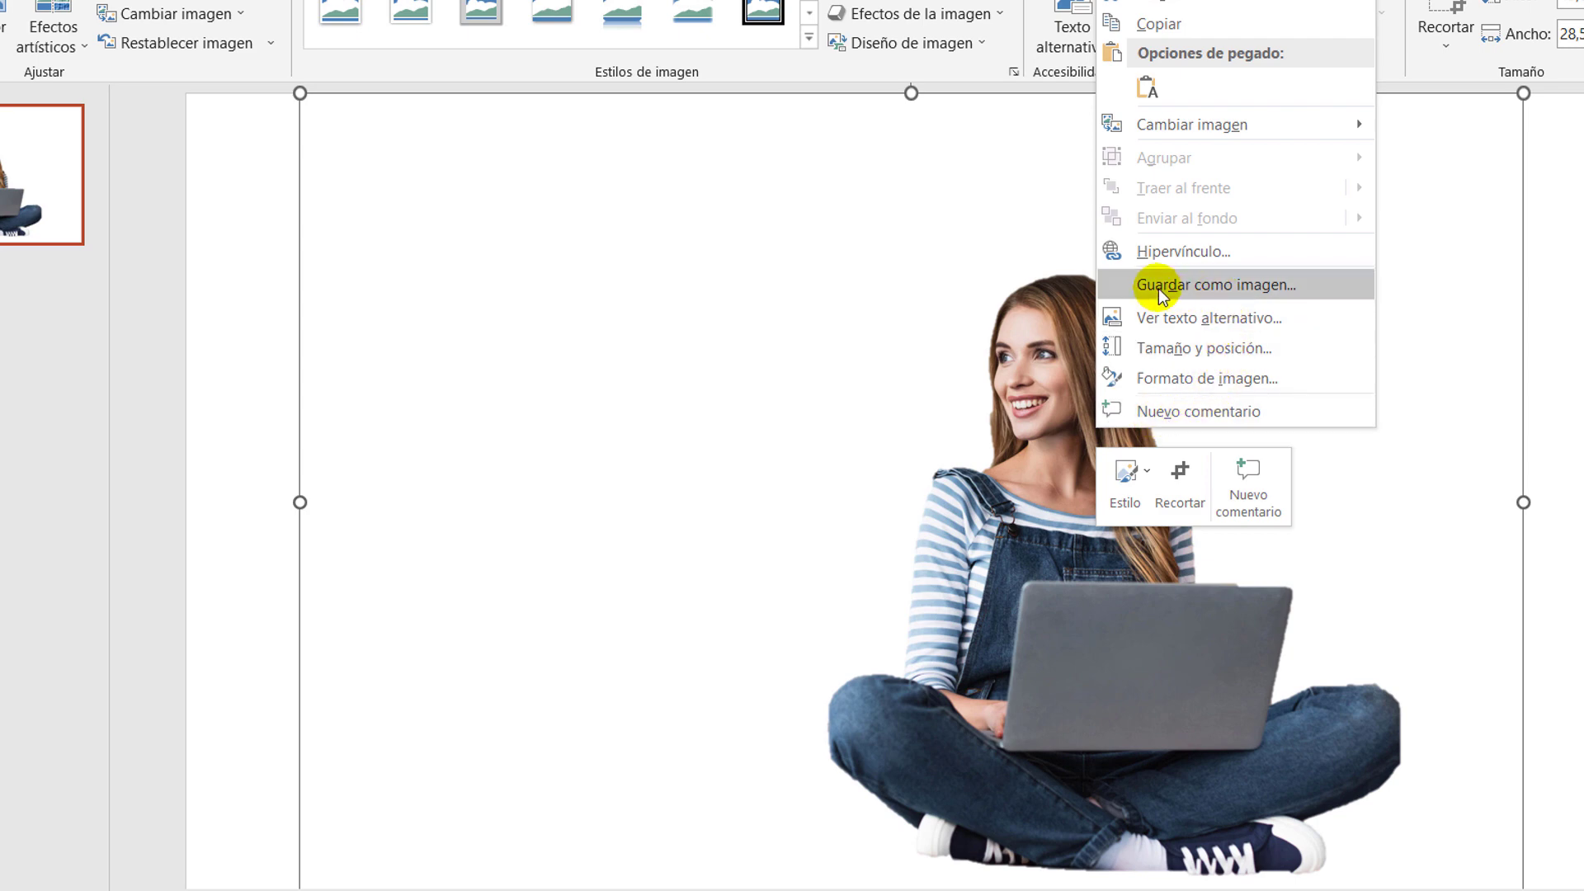
Step: Save the cut-out picture to the Escritorio as the PNG file Imagen1.png
{"action": "left_click", "coordinate": [1284, 282]}
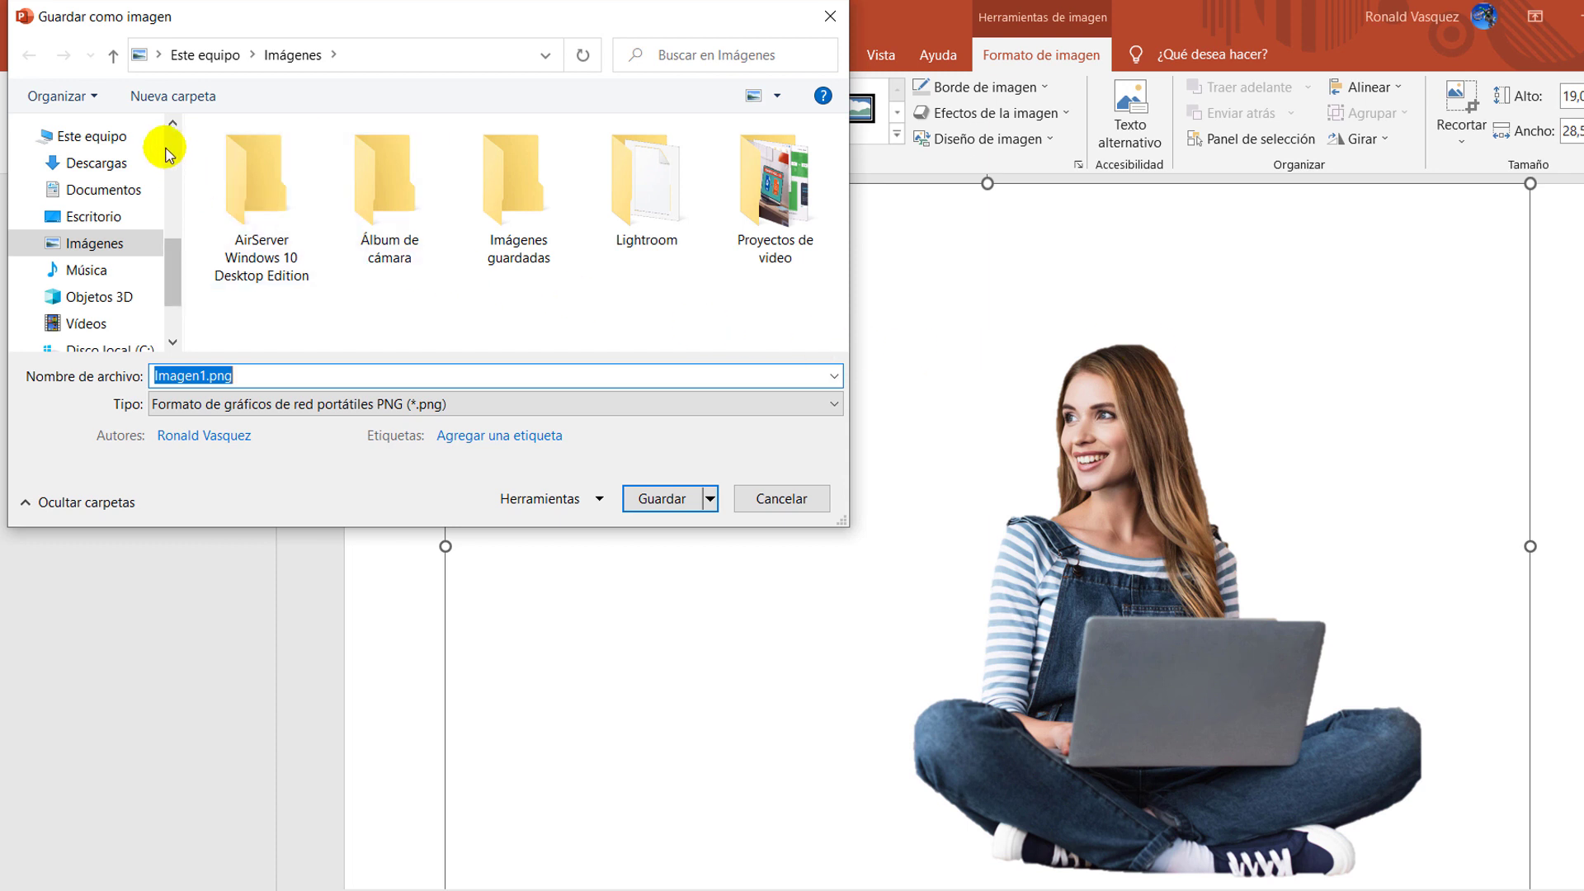
{"action": "scroll", "coordinate": [169, 146], "scroll_direction": "up", "scroll_amount": 5}
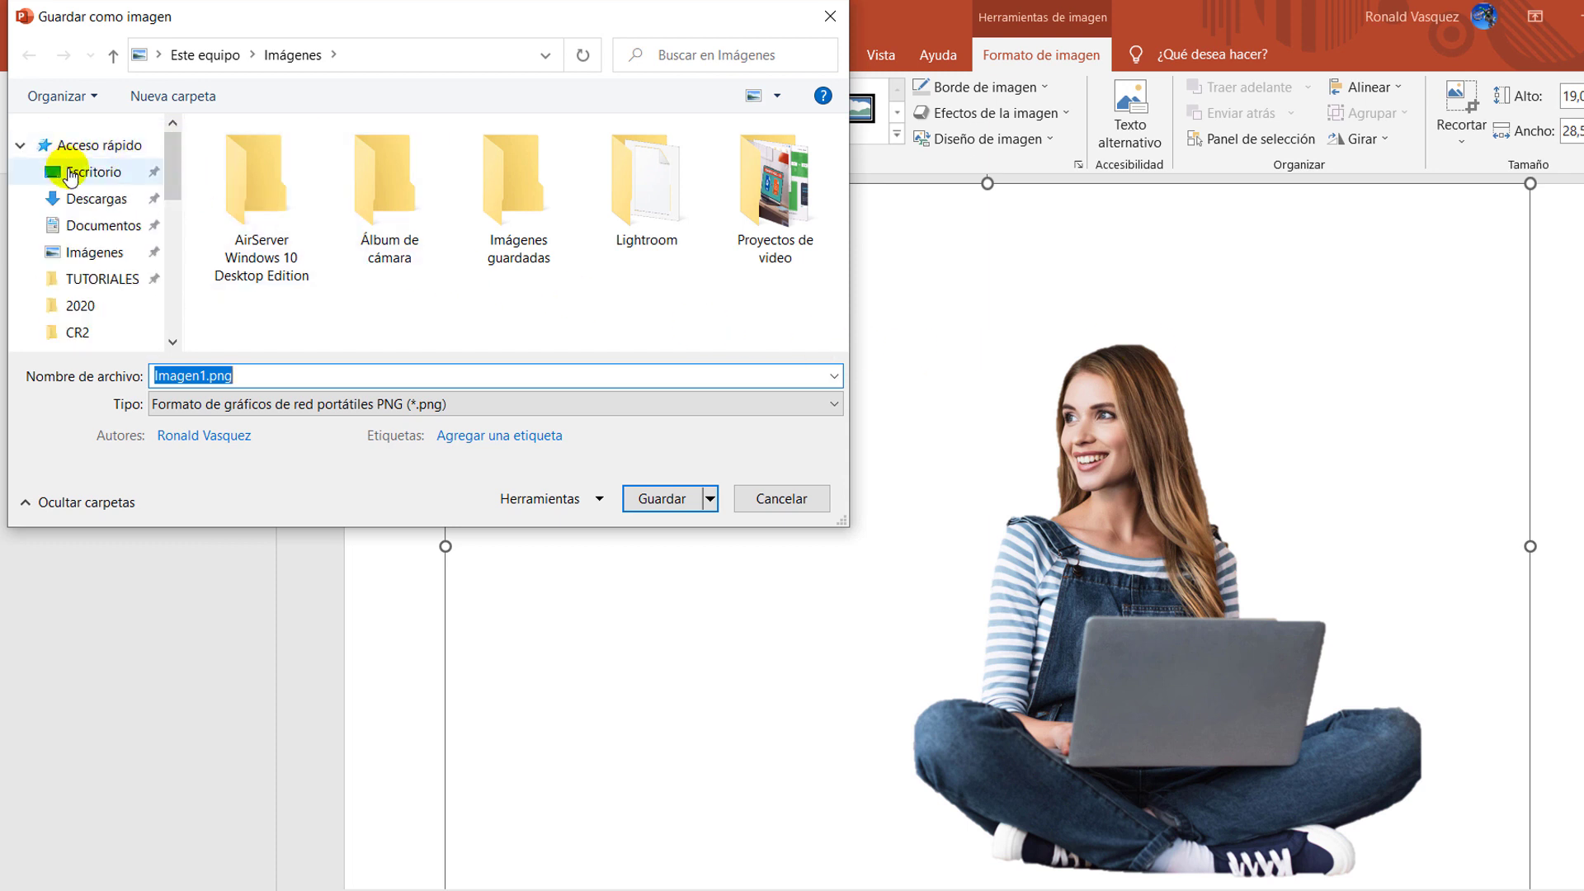
{"action": "left_click", "coordinate": [66, 170]}
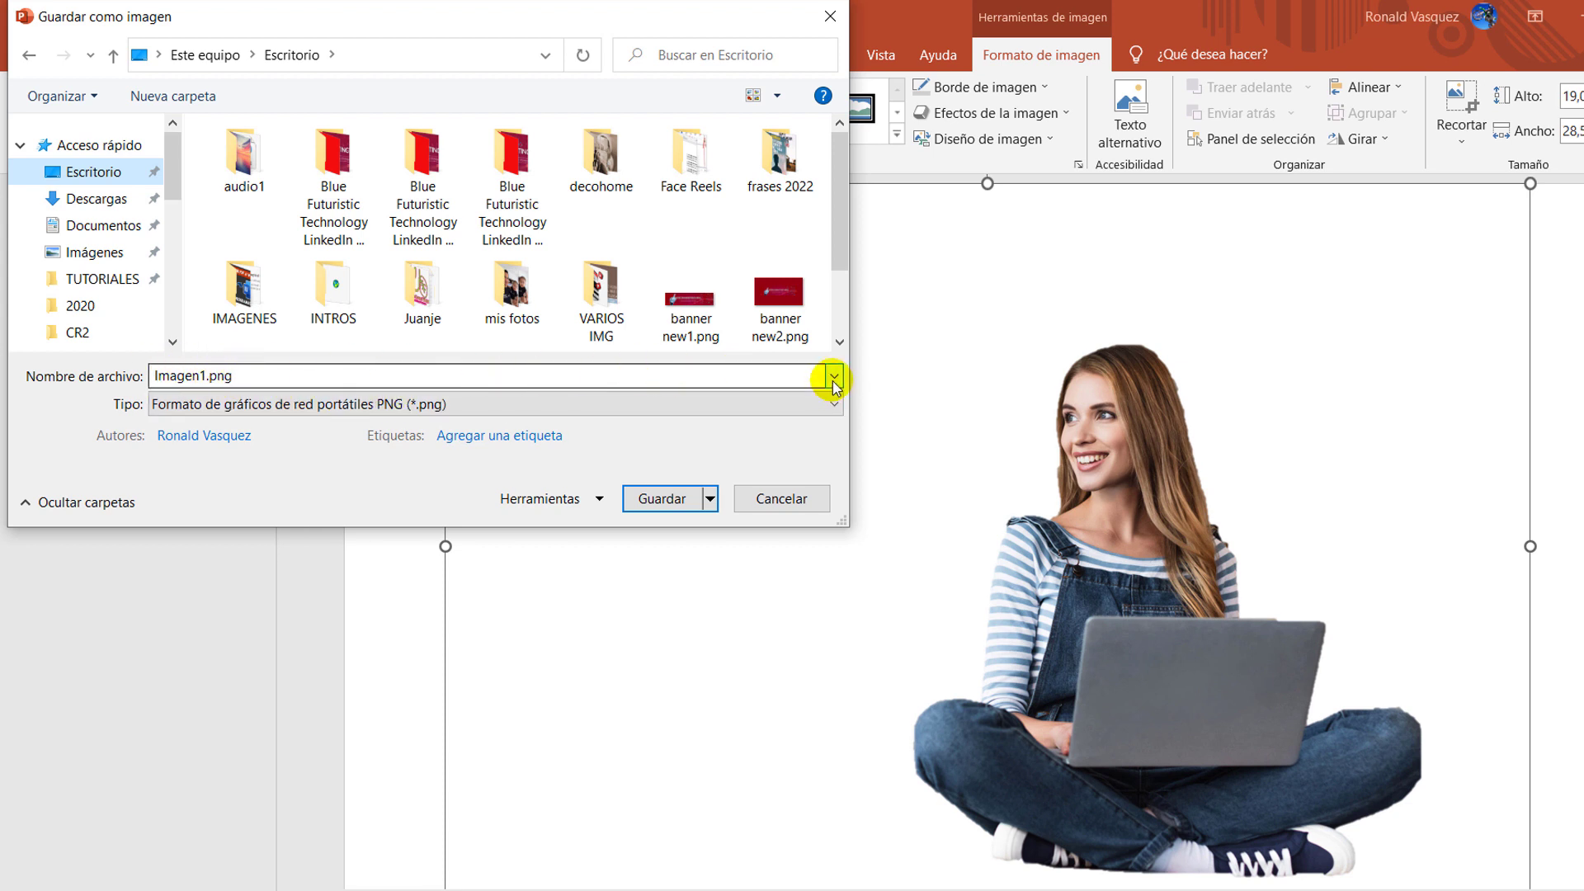
{"action": "left_click", "coordinate": [742, 404]}
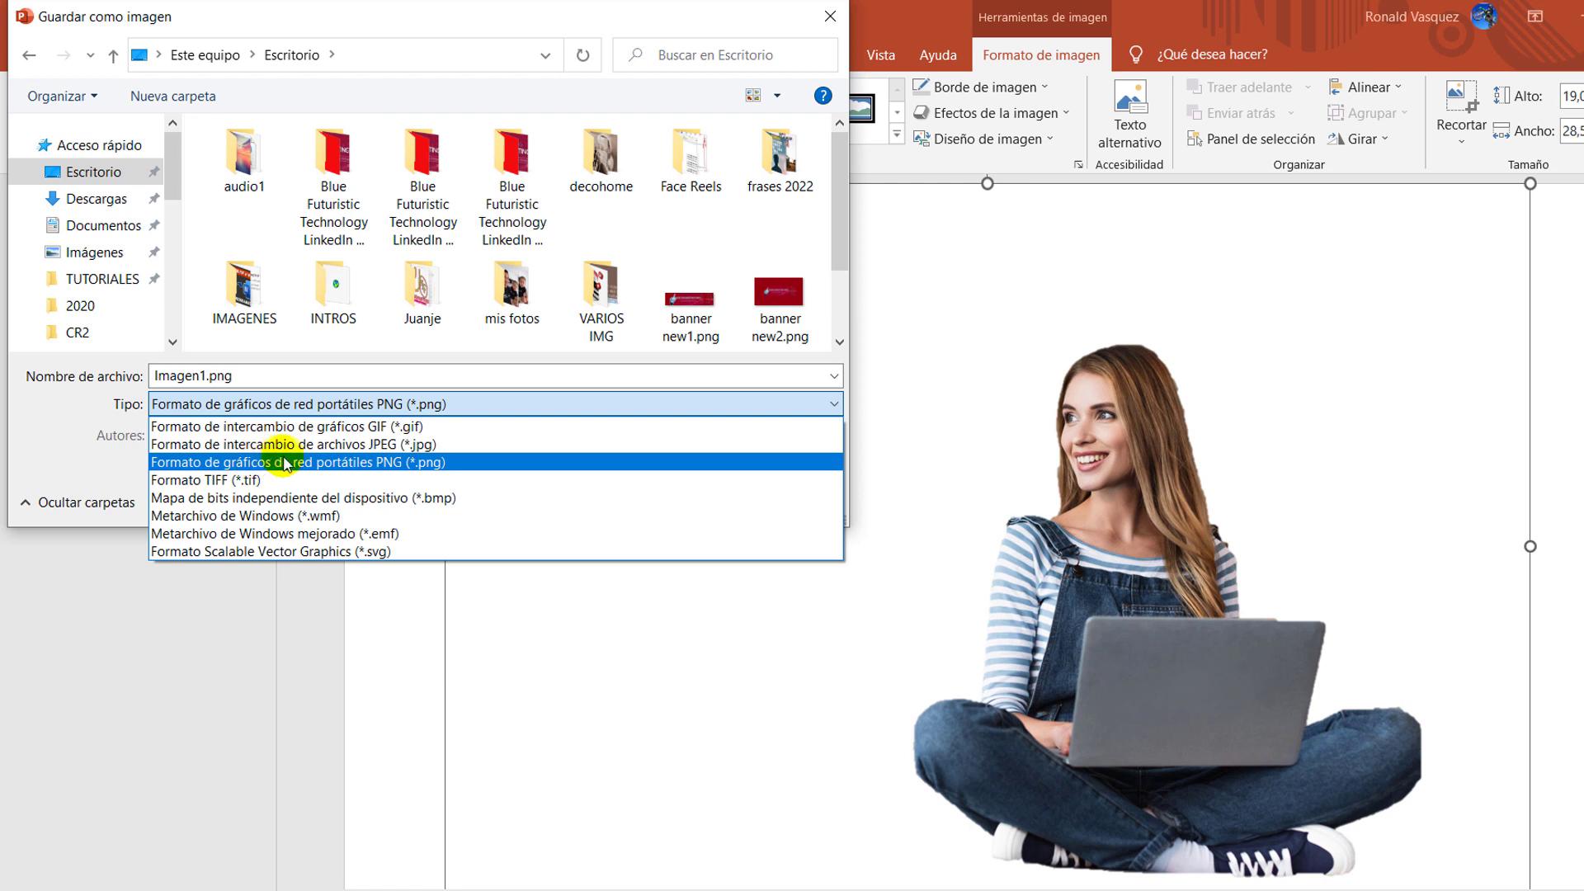
{"action": "left_click", "coordinate": [410, 462]}
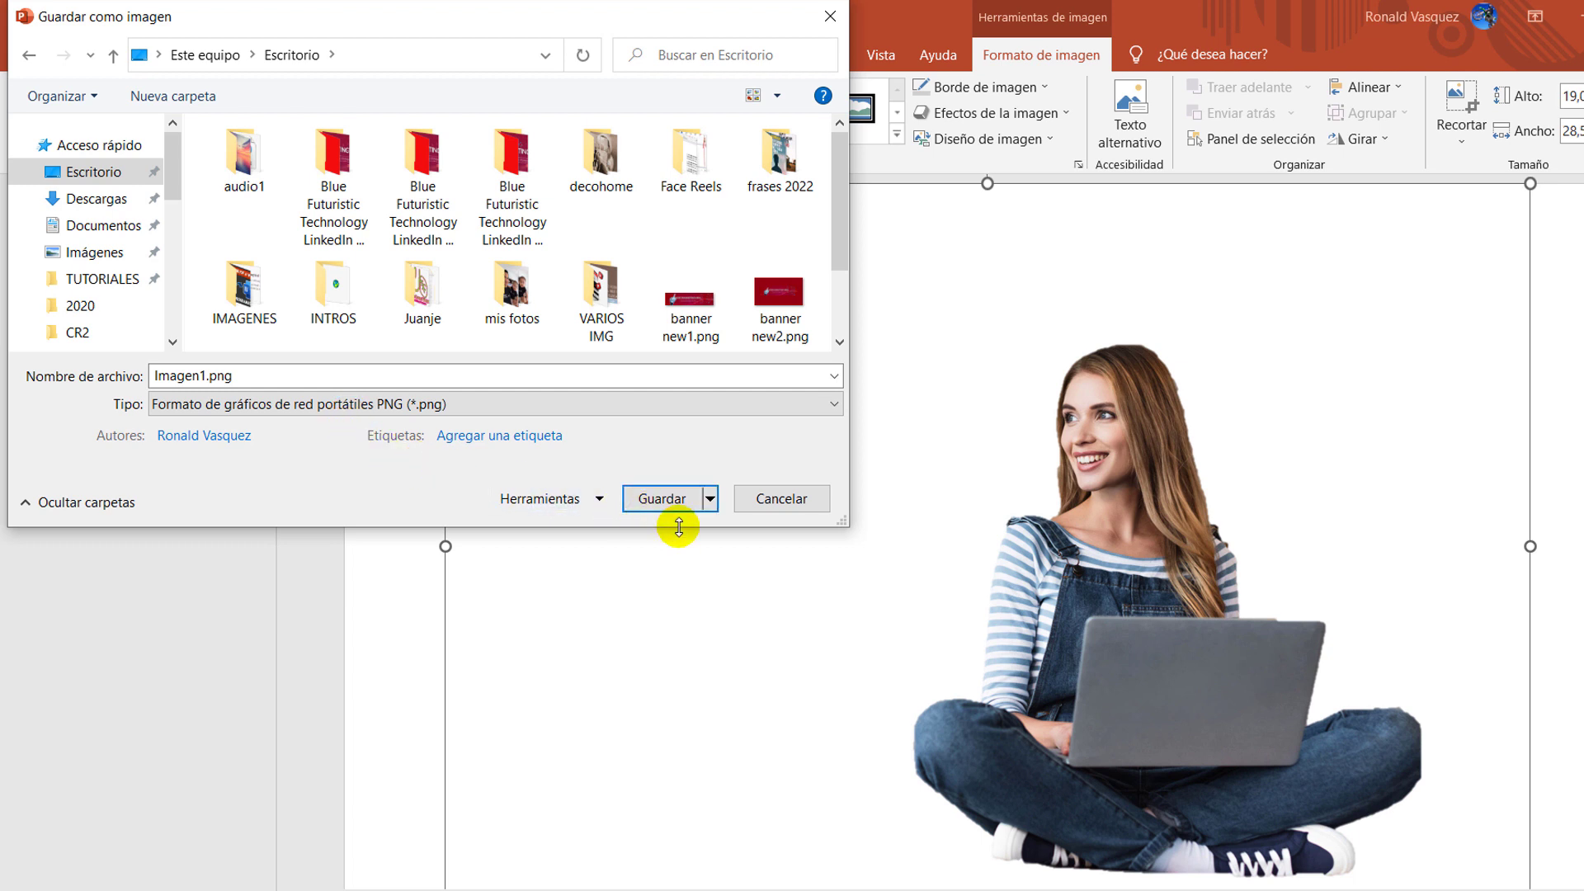
{"action": "left_click", "coordinate": [670, 503]}
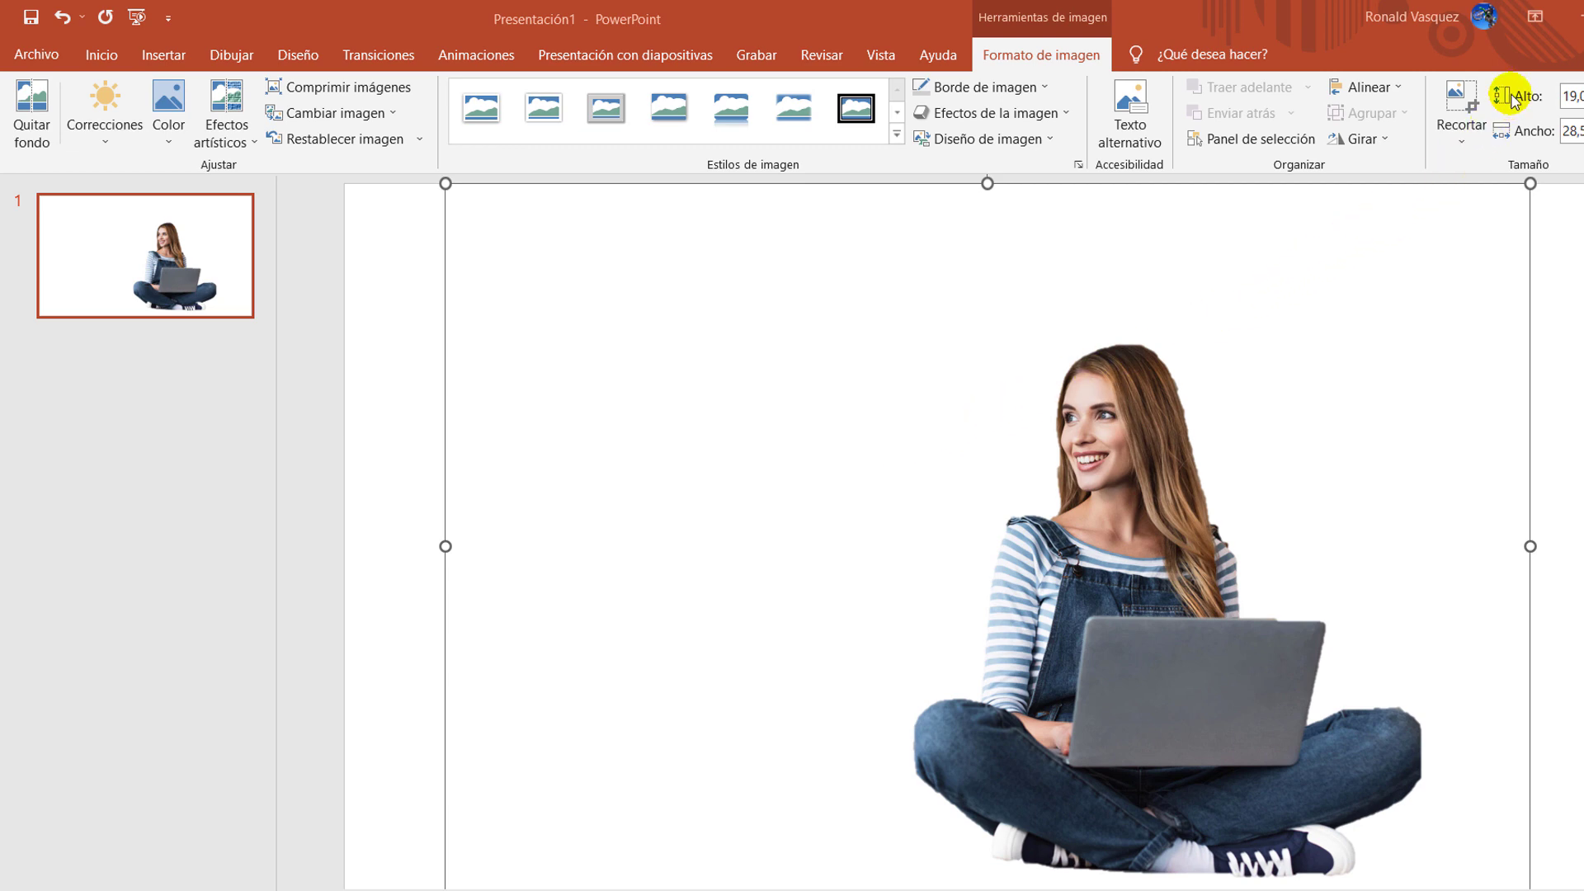
Step: Minimize PowerPoint and open Imagen1.png from the desktop in Photos
{"action": "left_click", "coordinate": [1571, 16]}
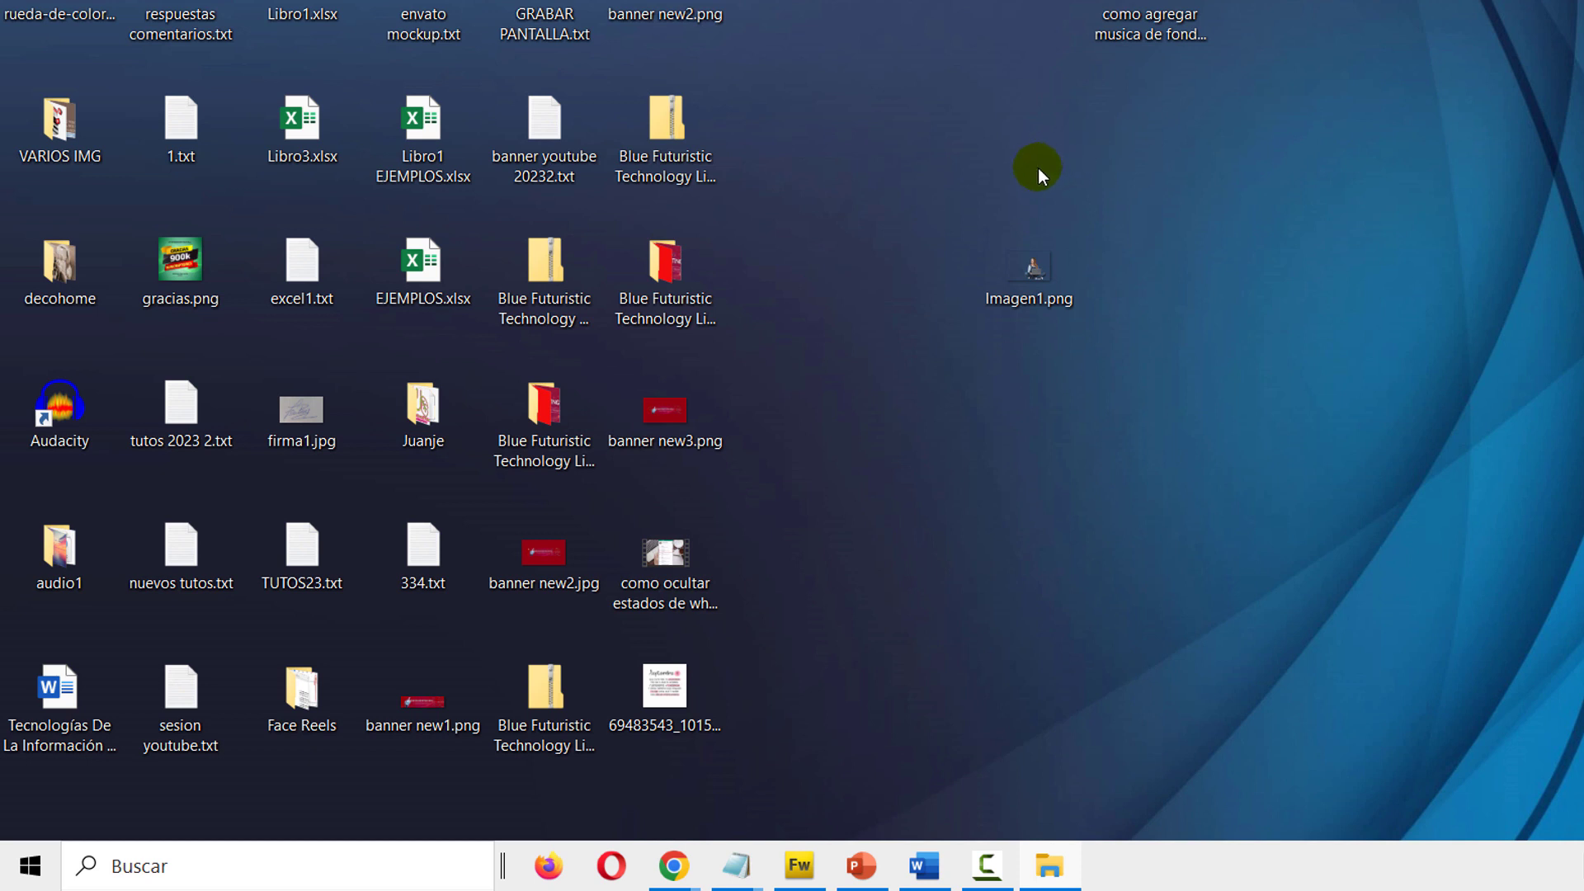
{"action": "double_click", "coordinate": [1041, 274]}
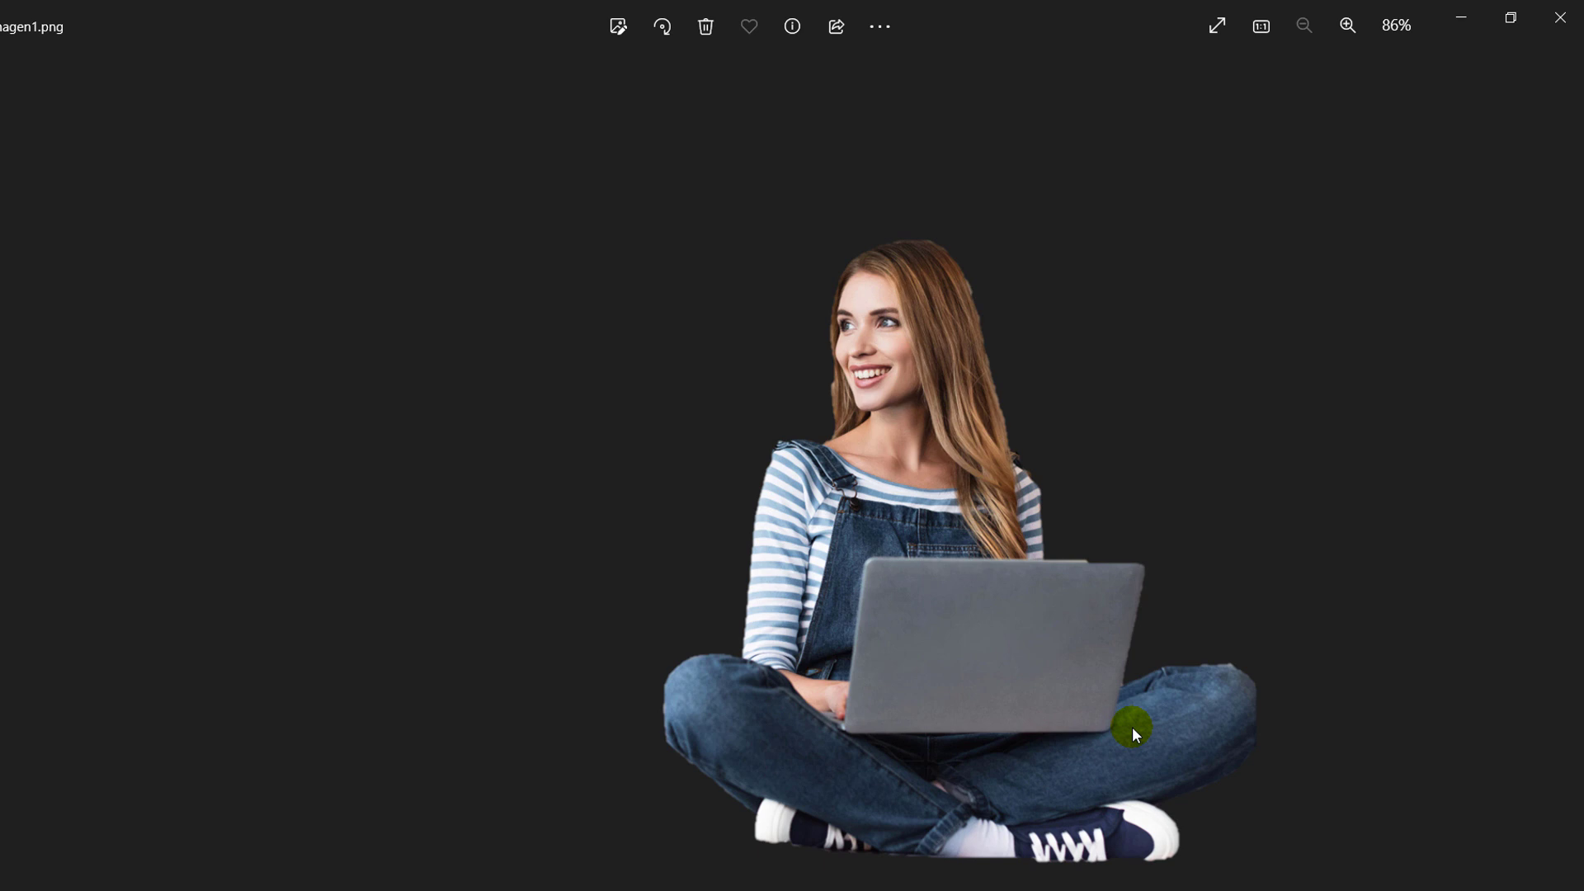
Step: Switch from Photos back to PowerPoint with Alt+Tab
{"action": "key", "text": "alt+Tab"}
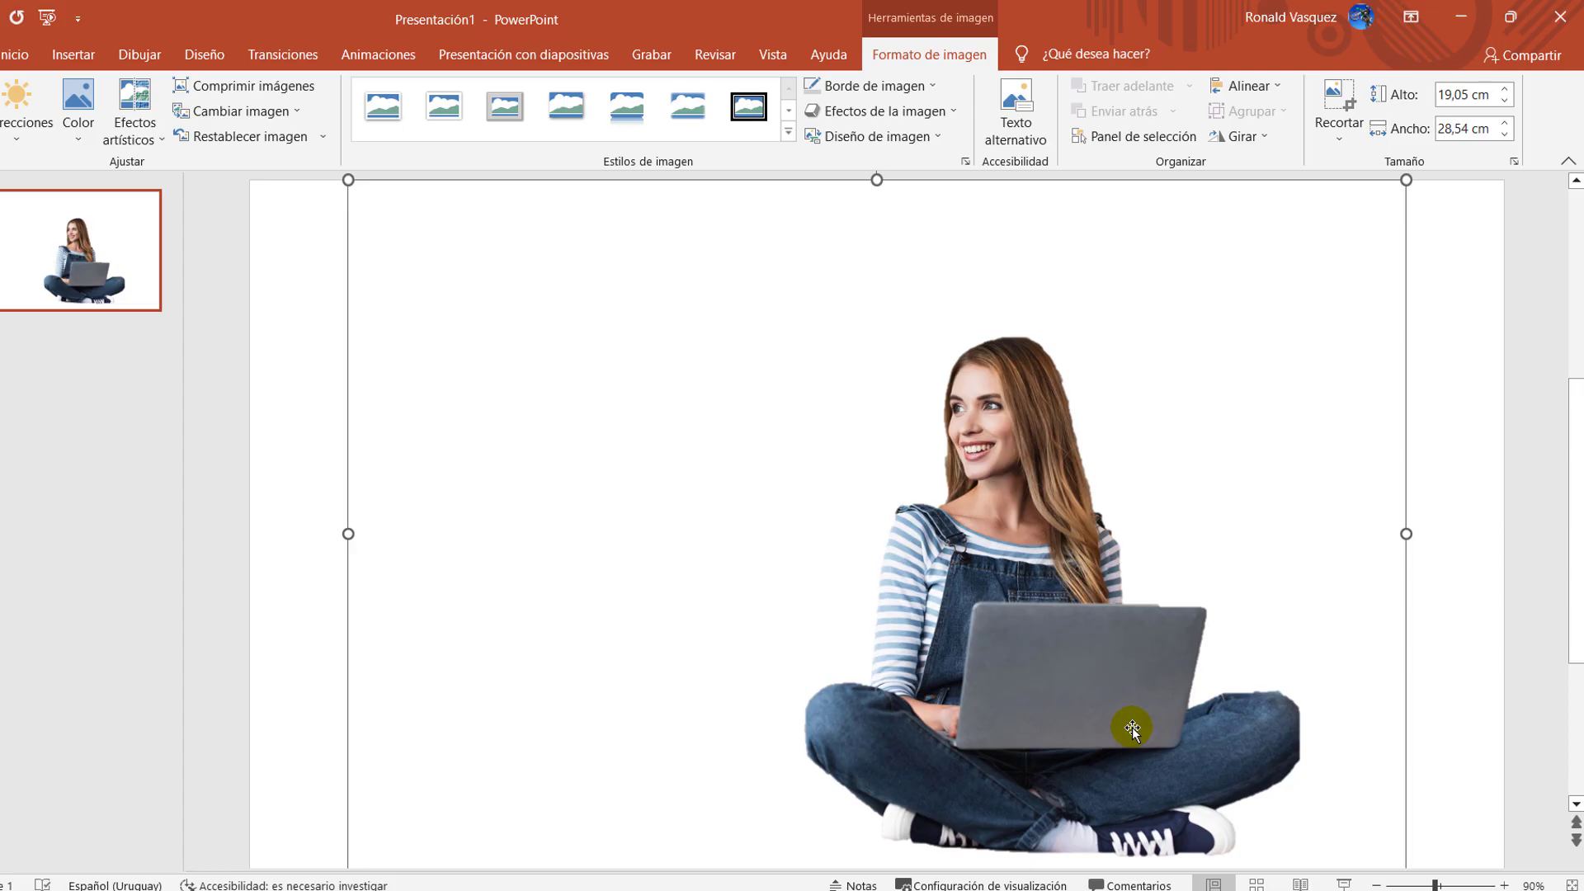